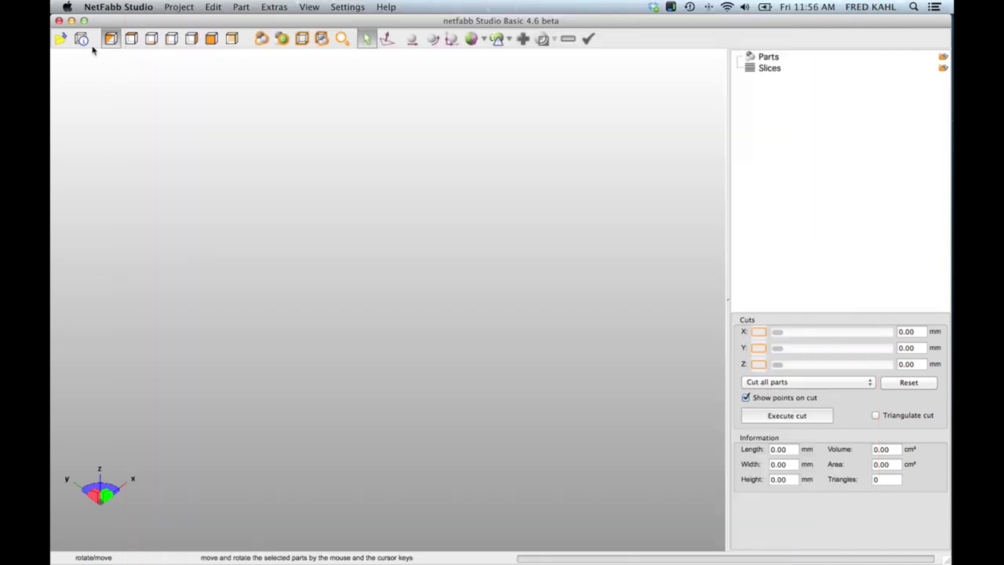
{"action": "left_click", "coordinate": [61, 38]}
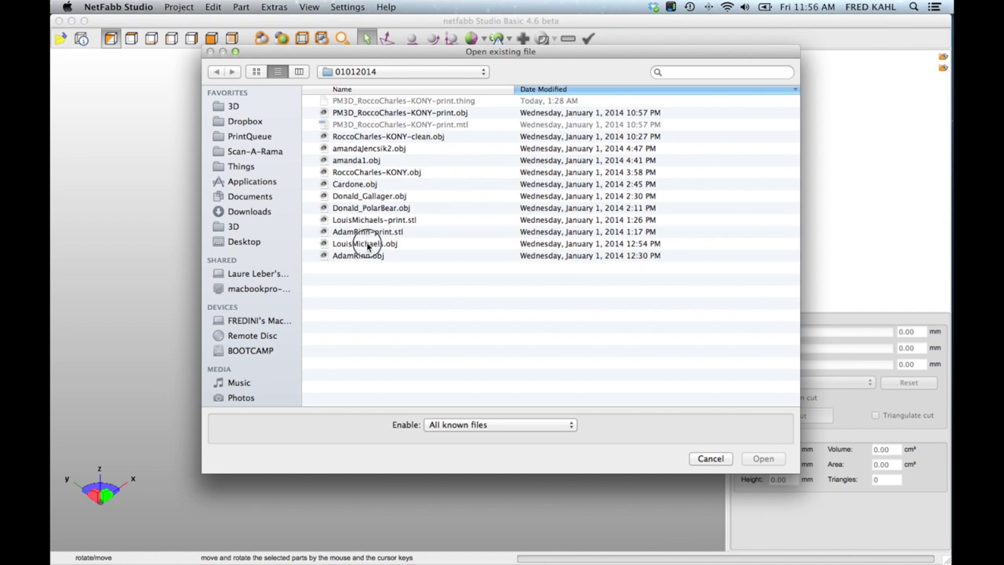
{"action": "double_click", "coordinate": [367, 245]}
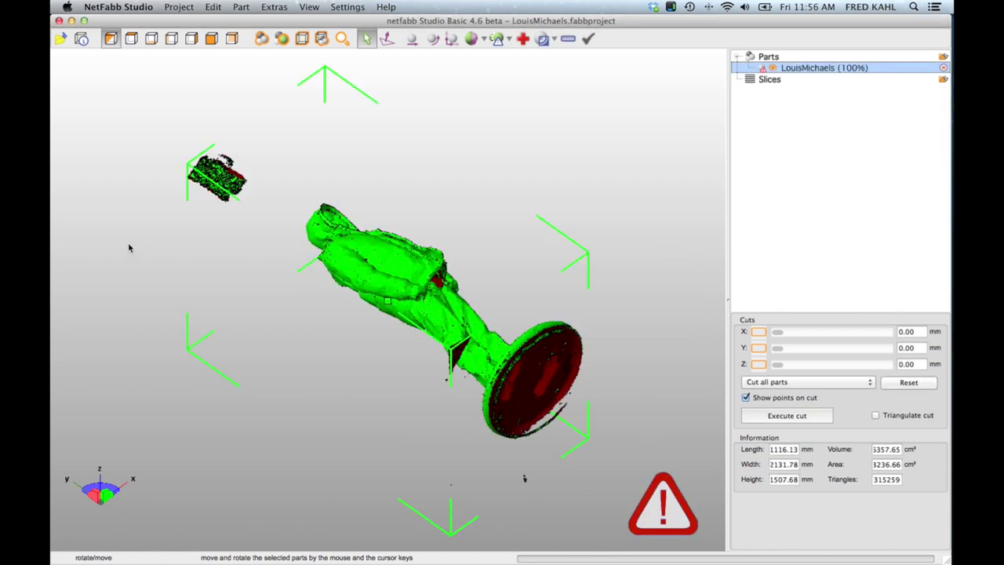
{"action": "left_click", "coordinate": [191, 40]}
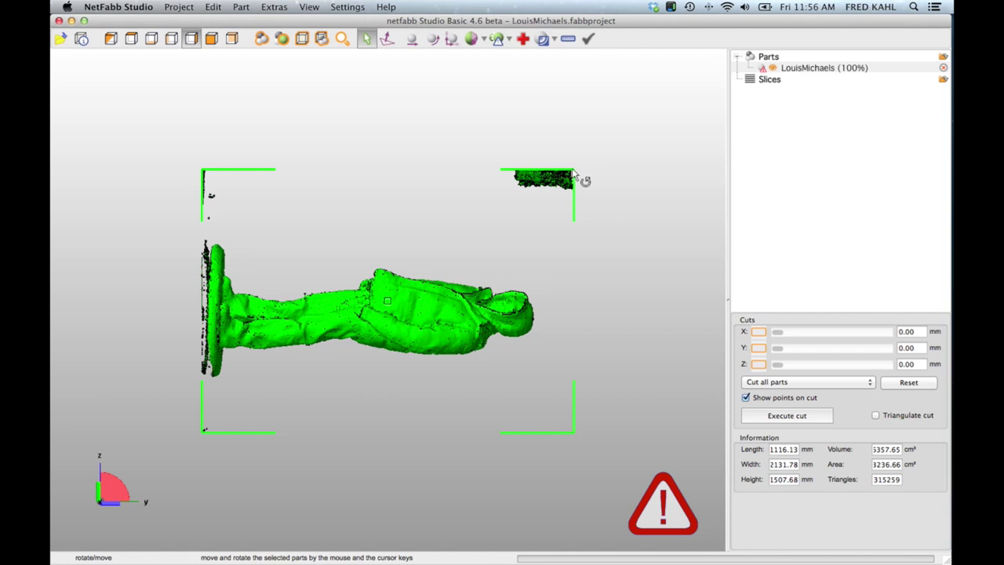
{"action": "left_click_drag", "start_coordinate": [575, 176], "coordinate": [295, 177]}
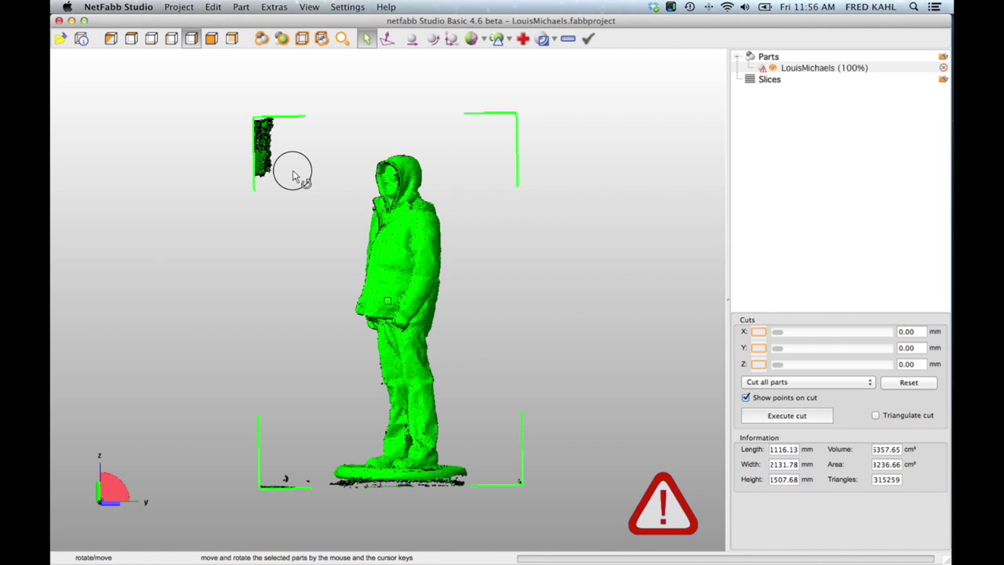
{"action": "left_click_drag", "start_coordinate": [292, 174], "coordinate": [296, 172]}
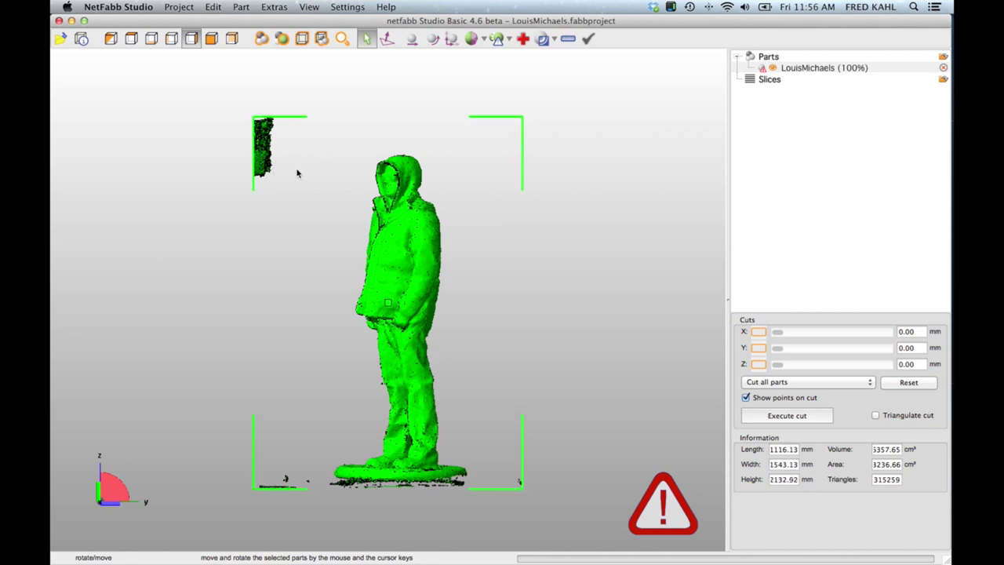
{"action": "left_click", "coordinate": [210, 39]}
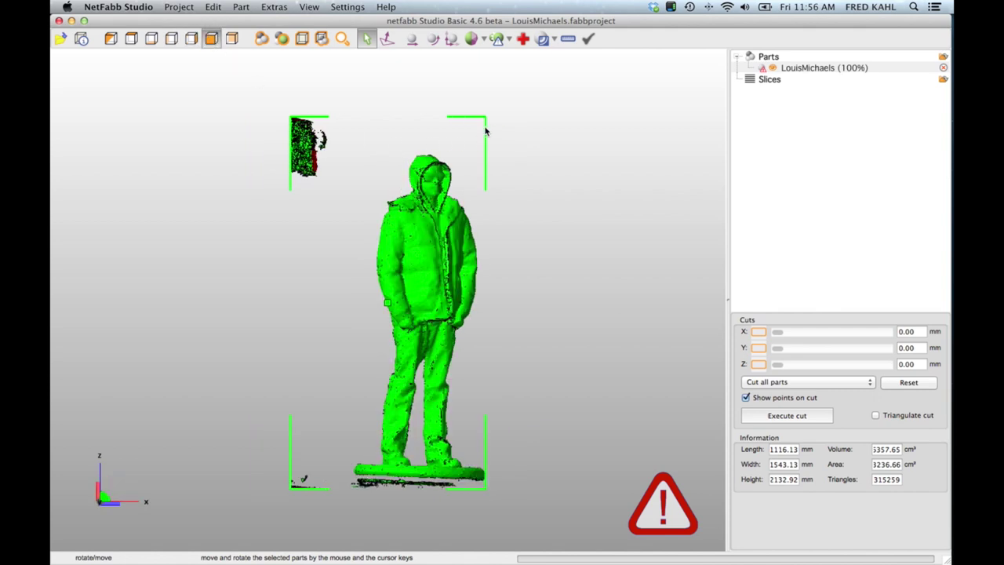
{"action": "left_click_drag", "start_coordinate": [484, 113], "coordinate": [483, 101]}
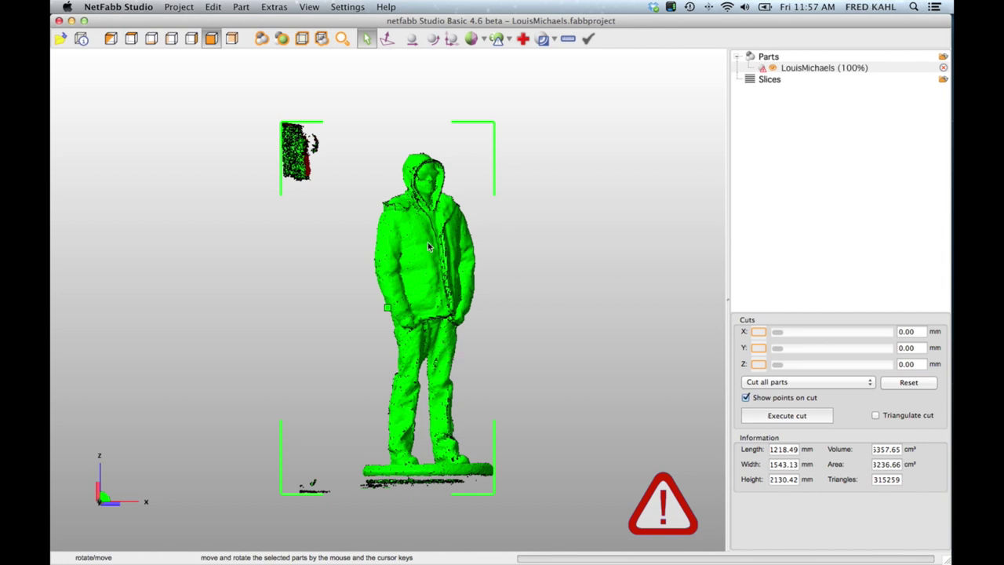
{"action": "left_click", "coordinate": [191, 38]}
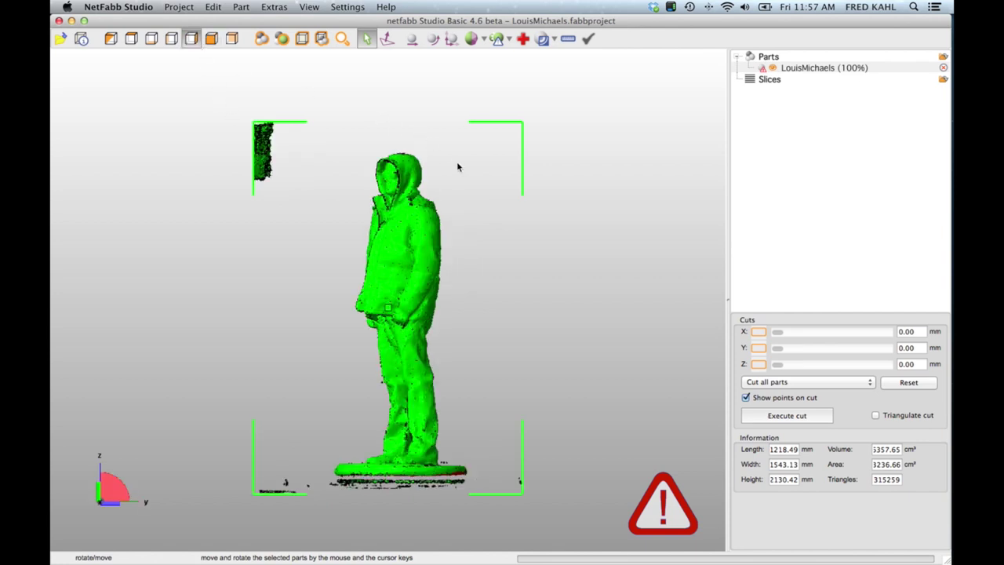
{"action": "left_click", "coordinate": [131, 38]}
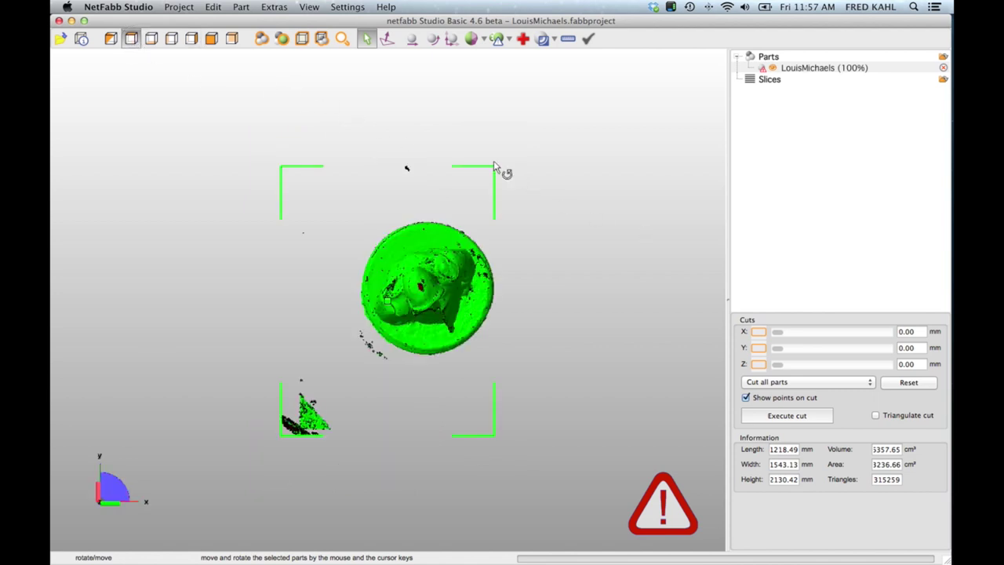
{"action": "left_click_drag", "start_coordinate": [496, 171], "coordinate": [530, 237]}
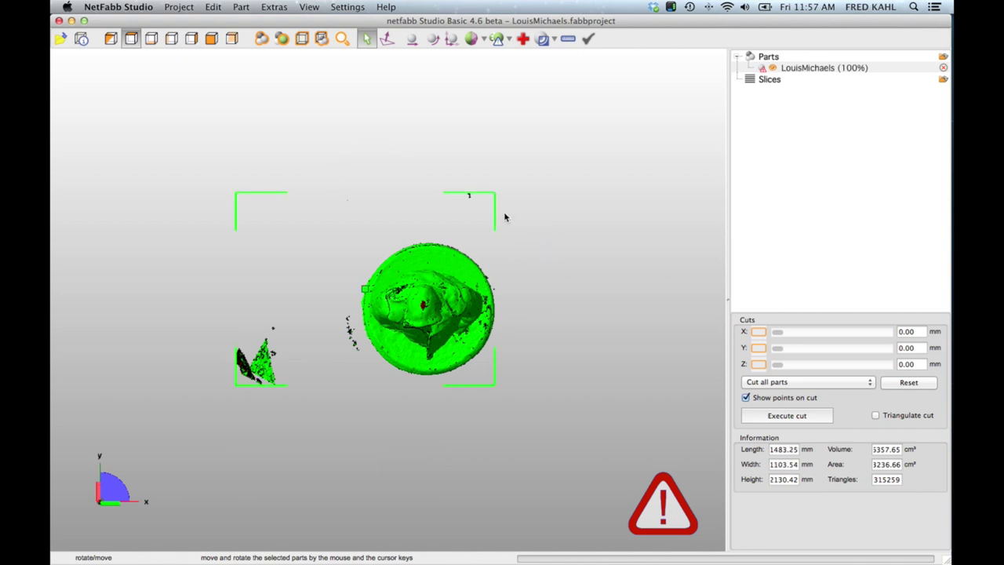
{"action": "left_click", "coordinate": [211, 38]}
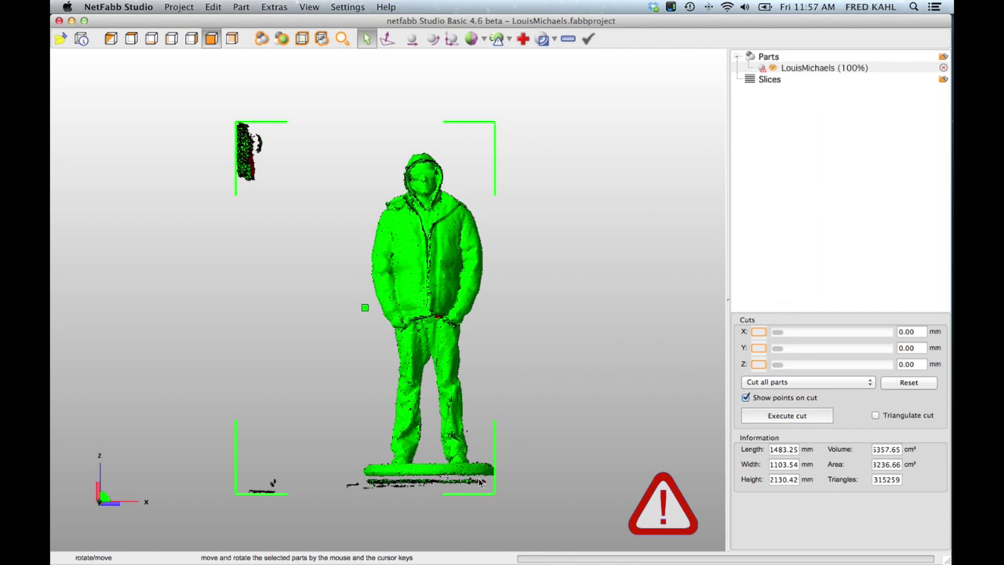
{"action": "left_click", "coordinate": [496, 128]}
Step: Nudge the figure's rotation to remove the remaining tilt and view it from above
{"action": "left_click_drag", "start_coordinate": [496, 128], "coordinate": [507, 134]}
{"action": "right_click_drag", "start_coordinate": [552, 262], "coordinate": [440, 314]}
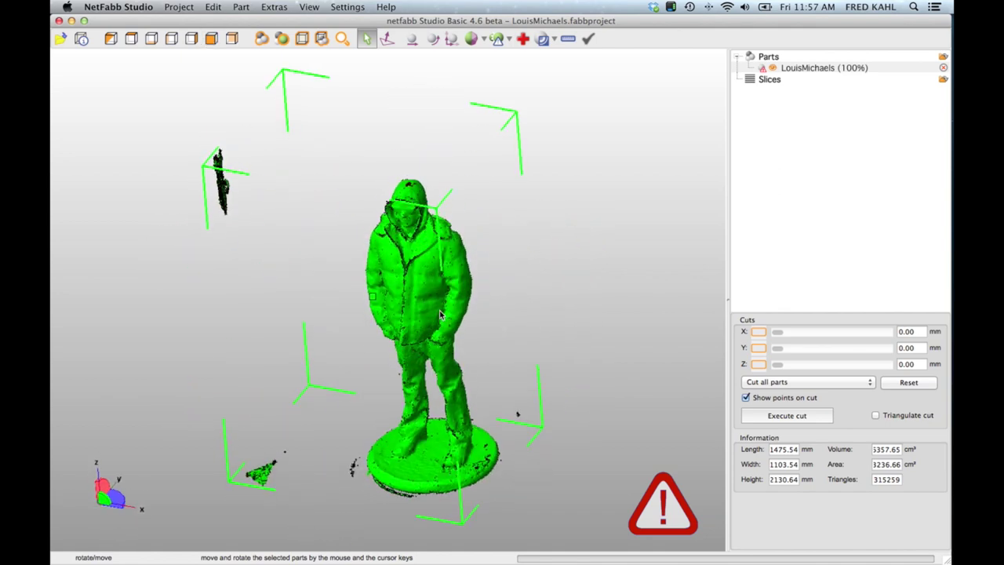
Step: Enter repair mode and select the figure's main shell
{"action": "left_click", "coordinate": [523, 39]}
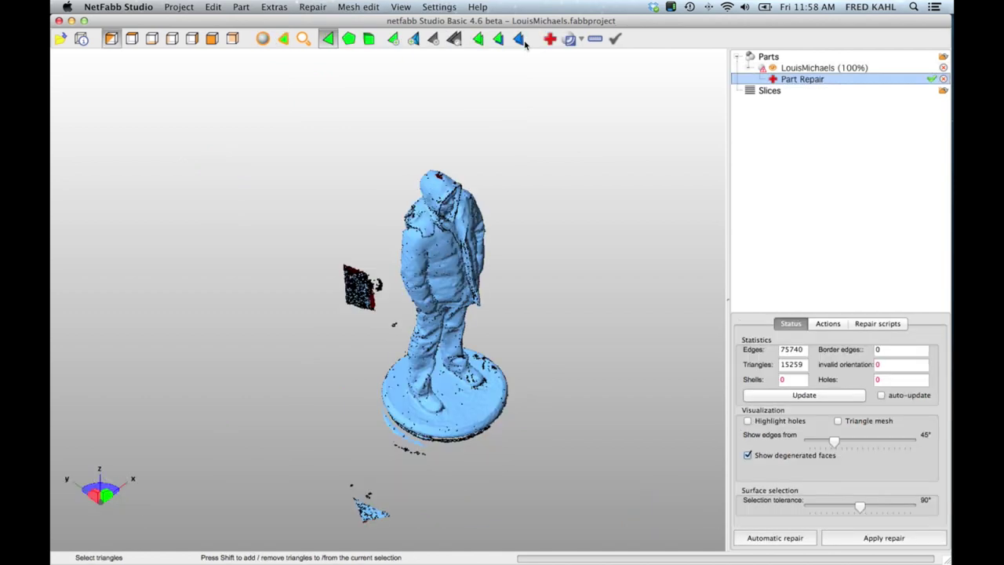
{"action": "right_click_drag", "start_coordinate": [476, 416], "coordinate": [439, 384]}
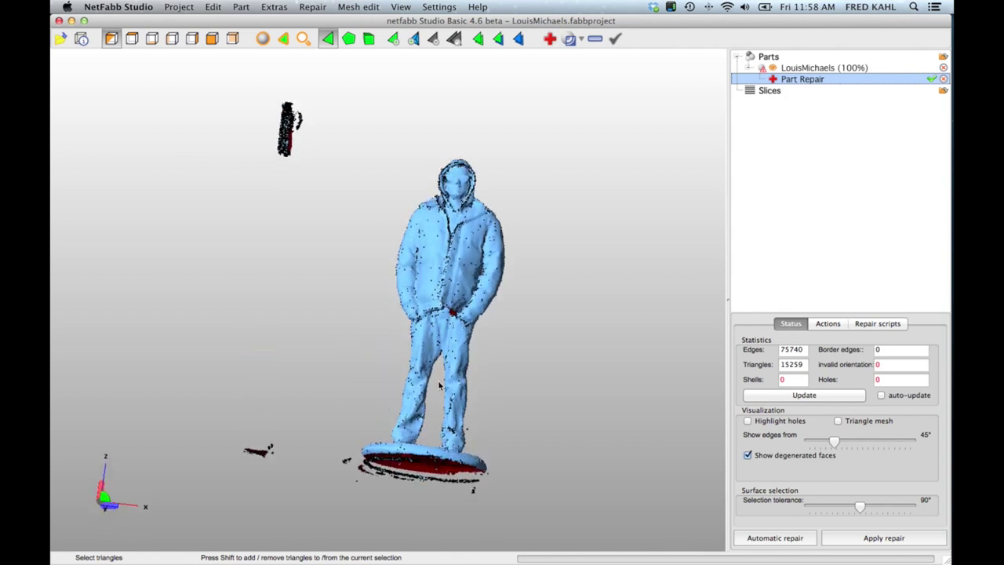
{"action": "right_click", "coordinate": [452, 276]}
{"action": "left_click", "coordinate": [610, 238]}
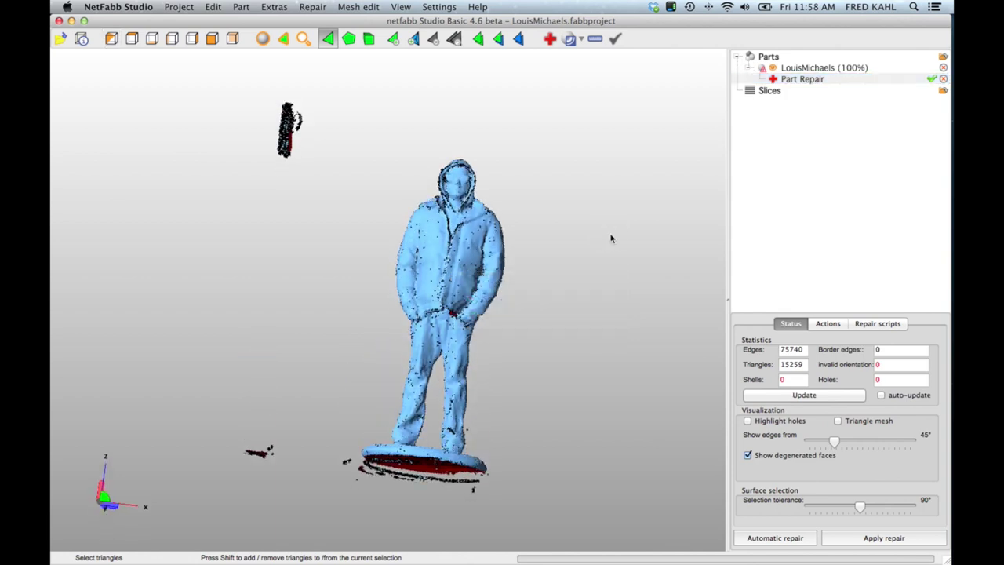
{"action": "right_click", "coordinate": [466, 250]}
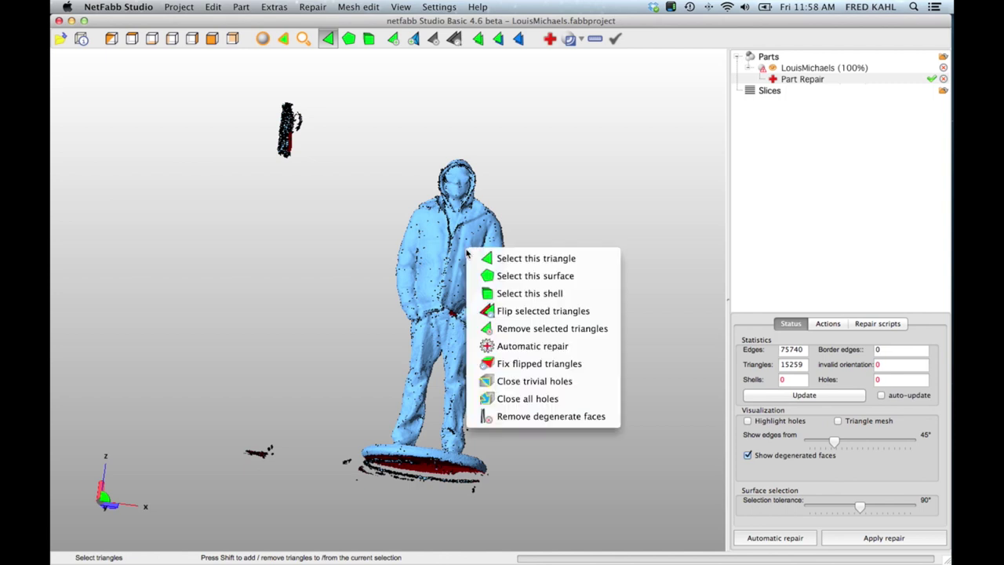
{"action": "left_click", "coordinate": [529, 293]}
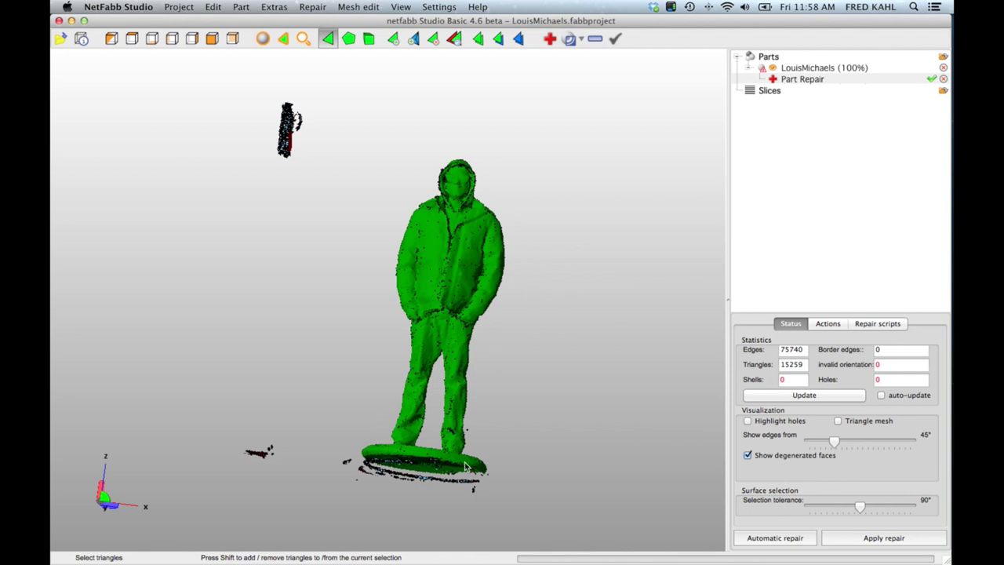
Step: Invert the selection and delete the loose floating fragments, leaving 282726 triangles
{"action": "right_click_drag", "start_coordinate": [585, 378], "coordinate": [539, 382]}
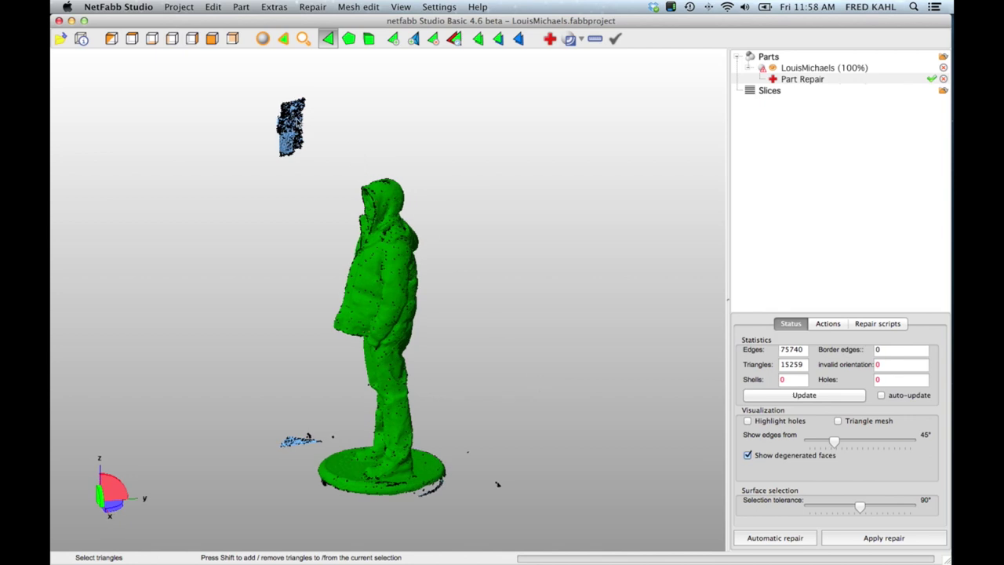
{"action": "left_click", "coordinate": [499, 39]}
{"action": "left_click", "coordinate": [210, 7]}
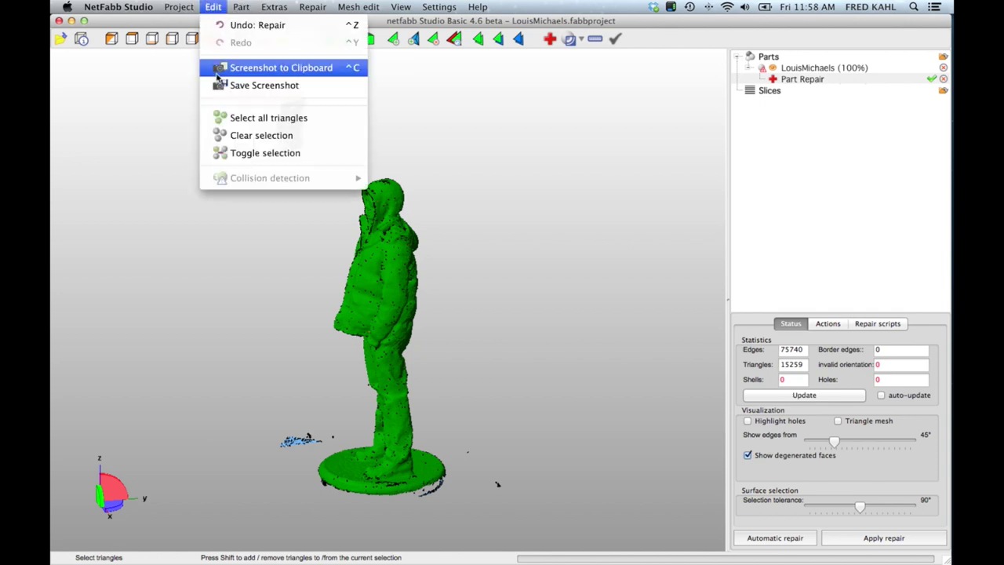
{"action": "left_click", "coordinate": [259, 152]}
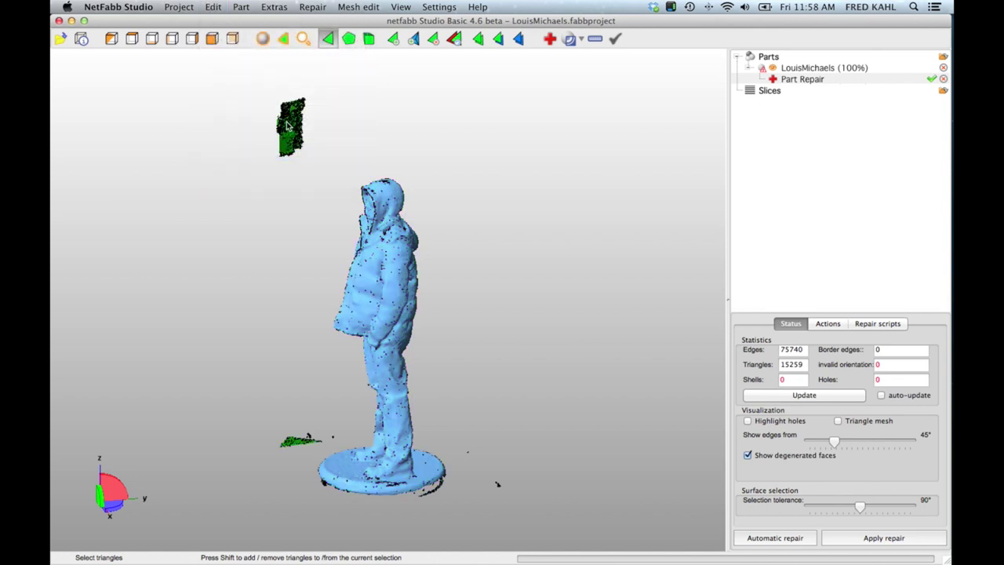
{"action": "left_click", "coordinate": [433, 45]}
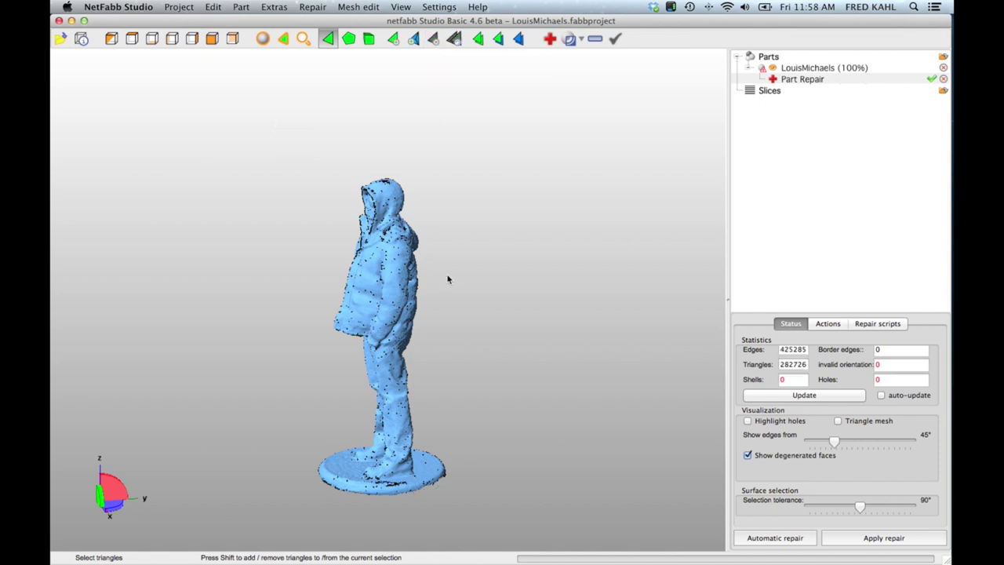
Step: Orbit and zoom the view to inspect the red open areas at the figure's back and base
{"action": "right_click_drag", "start_coordinate": [448, 278], "coordinate": [529, 233]}
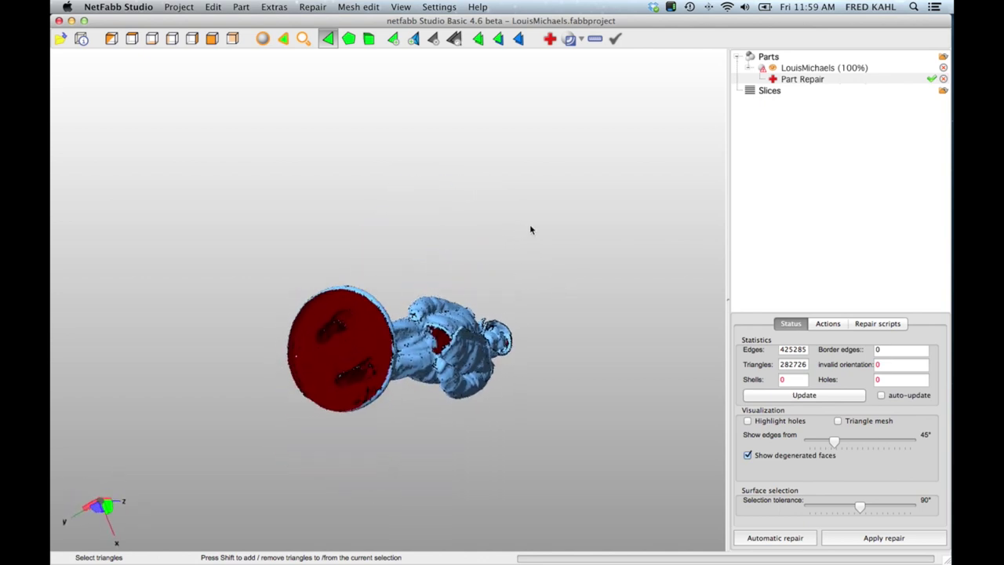
{"action": "scroll", "coordinate": [428, 327], "scroll_direction": "up", "scroll_amount": 3}
{"action": "scroll", "coordinate": [428, 327], "scroll_direction": "up", "scroll_amount": 3}
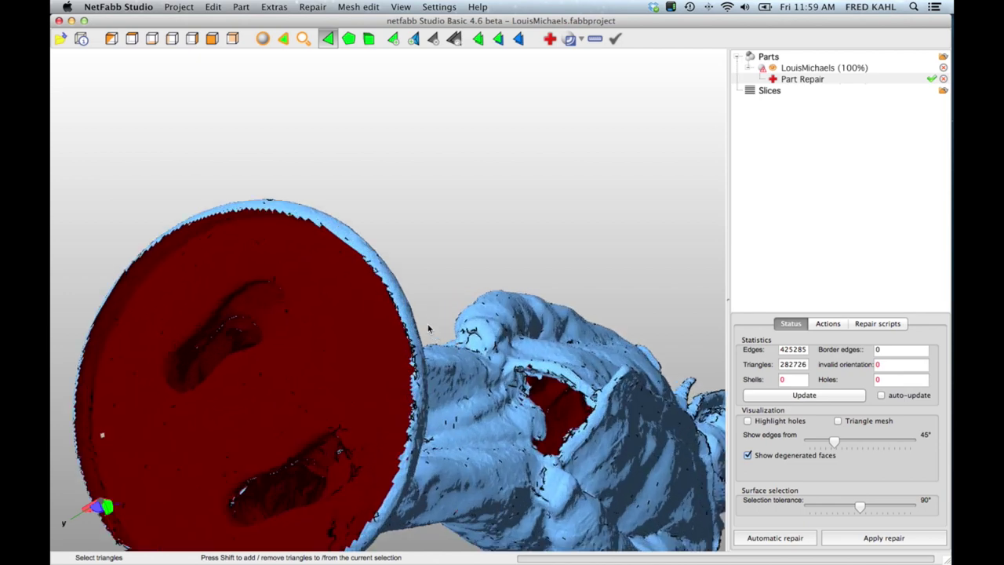
{"action": "right_click_drag", "start_coordinate": [439, 249], "coordinate": [452, 229]}
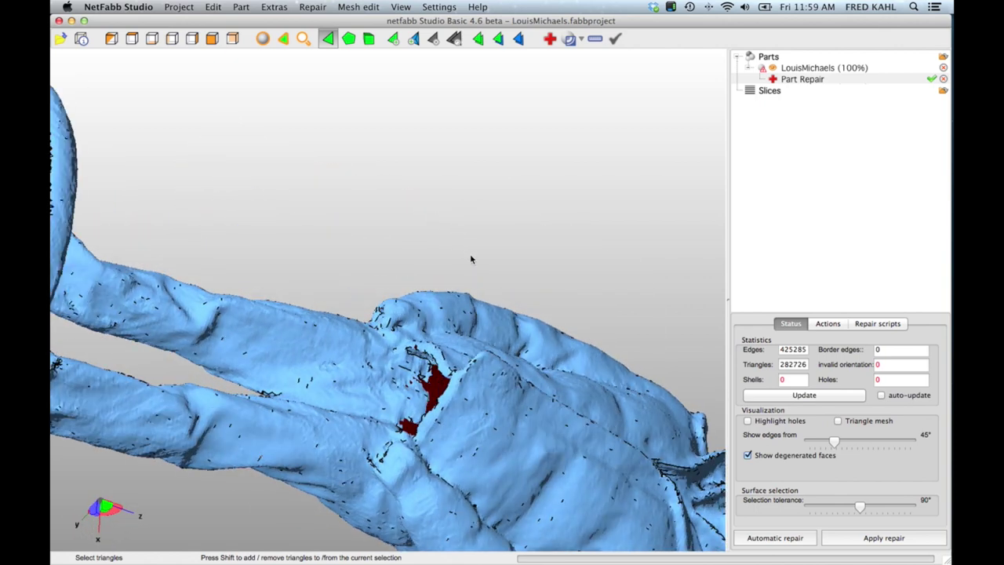
{"action": "right_click_drag", "start_coordinate": [489, 256], "coordinate": [441, 138]}
{"action": "right_click_drag", "start_coordinate": [376, 335], "coordinate": [423, 375]}
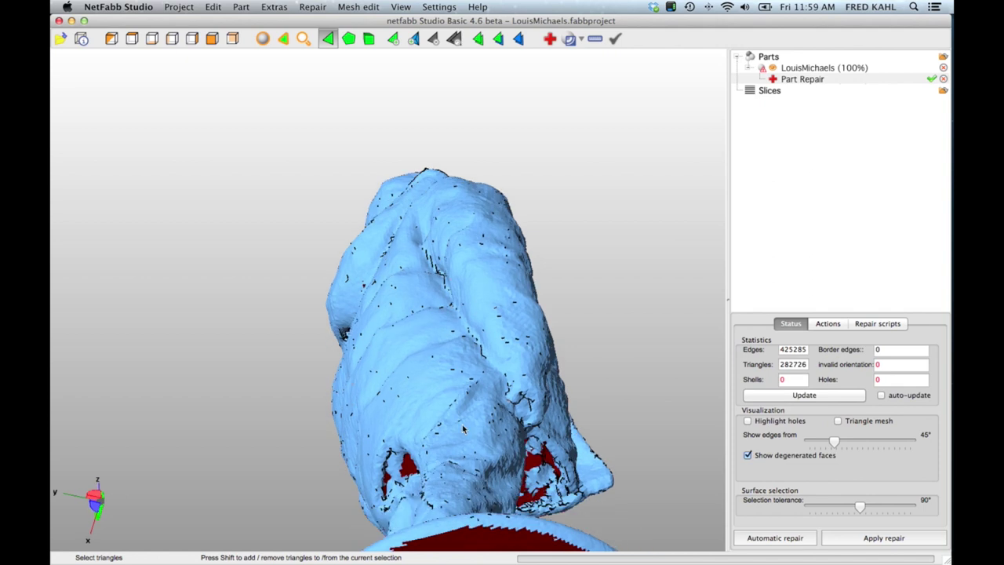
Step: Try a surface selection, clear it, then select a single triangle inside the red gap below the head
{"action": "right_click", "coordinate": [538, 473]}
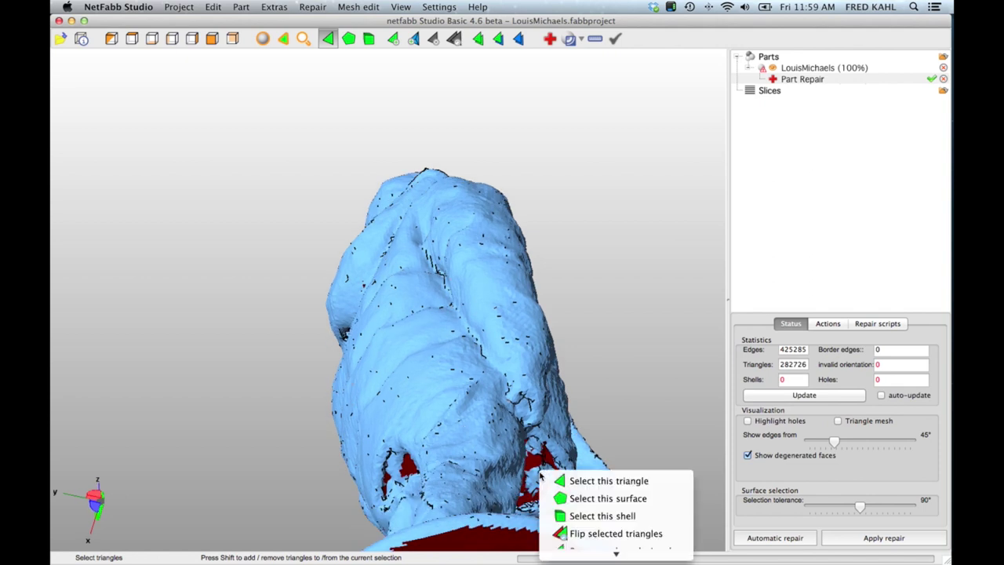
{"action": "left_click", "coordinate": [607, 498]}
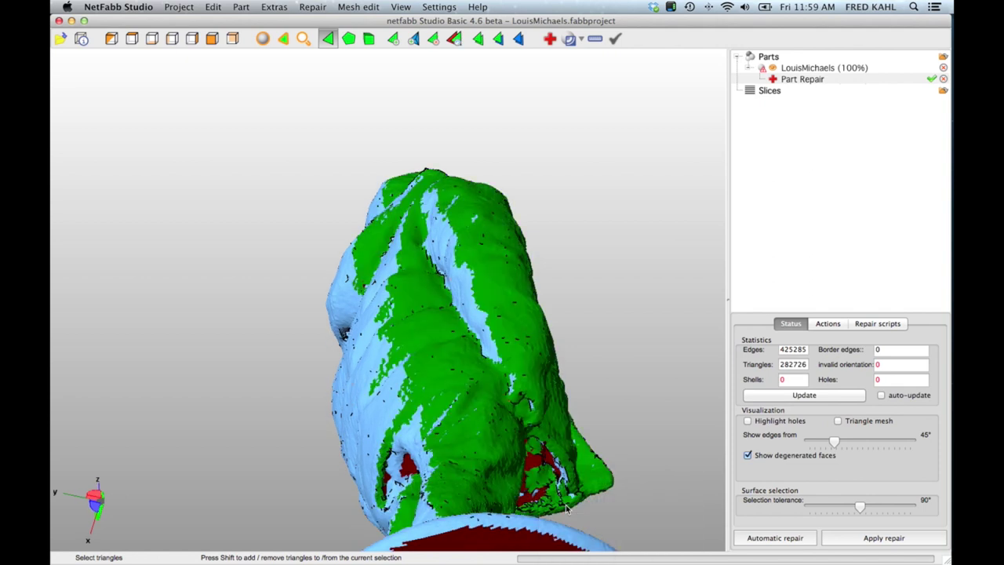
{"action": "left_click", "coordinate": [636, 337]}
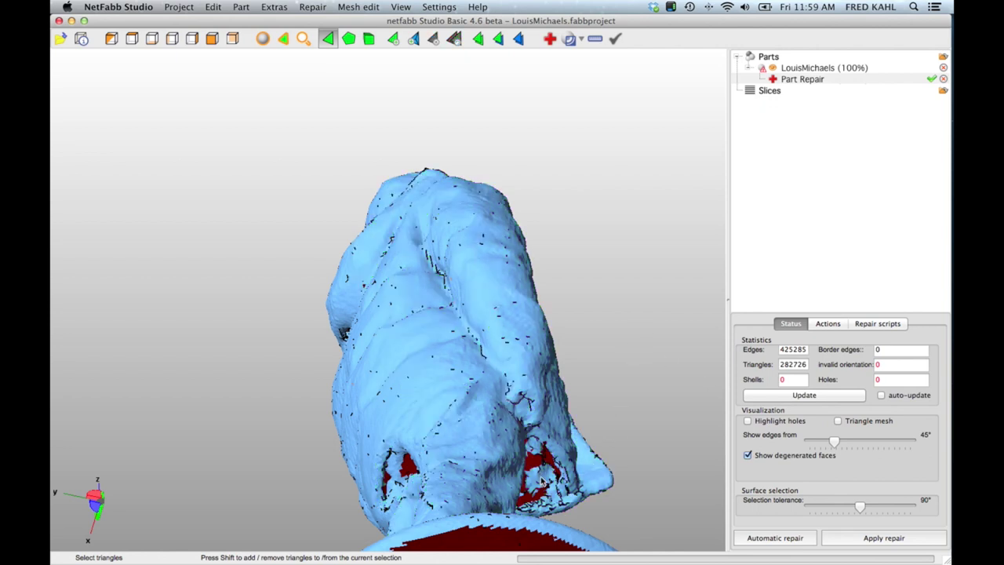
{"action": "left_click", "coordinate": [543, 479]}
{"action": "right_click_drag", "start_coordinate": [614, 438], "coordinate": [622, 424]}
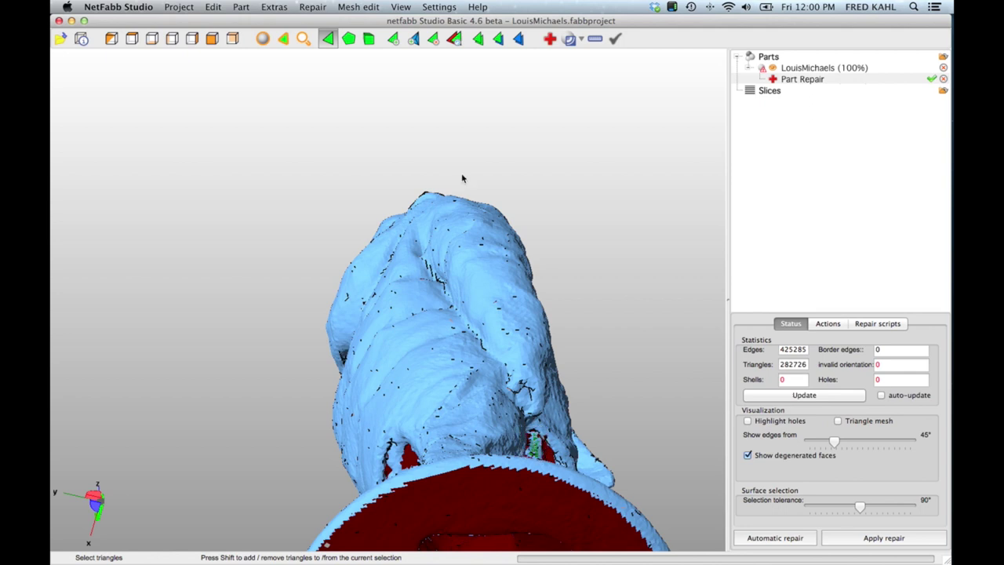
Step: Zoom onto the selection and paint the lower and upper patch triangles inside the cavity
{"action": "left_click", "coordinate": [285, 42]}
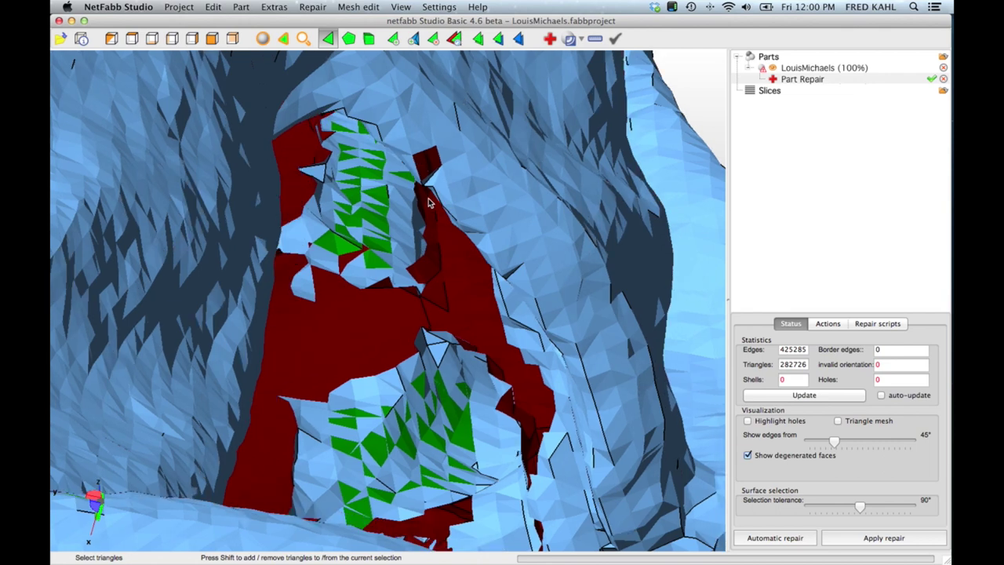
{"action": "right_click", "coordinate": [428, 202]}
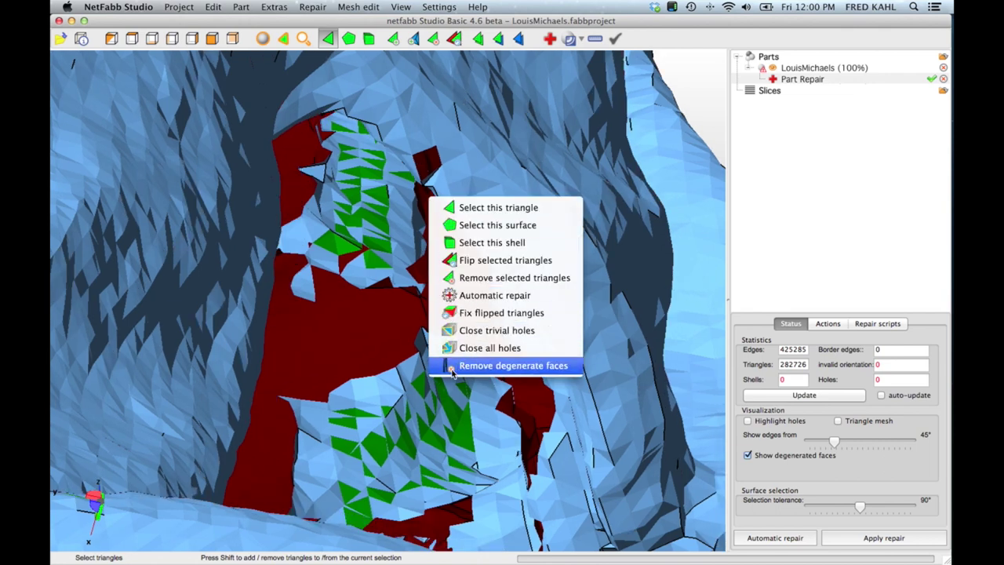
{"action": "left_click", "coordinate": [497, 455]}
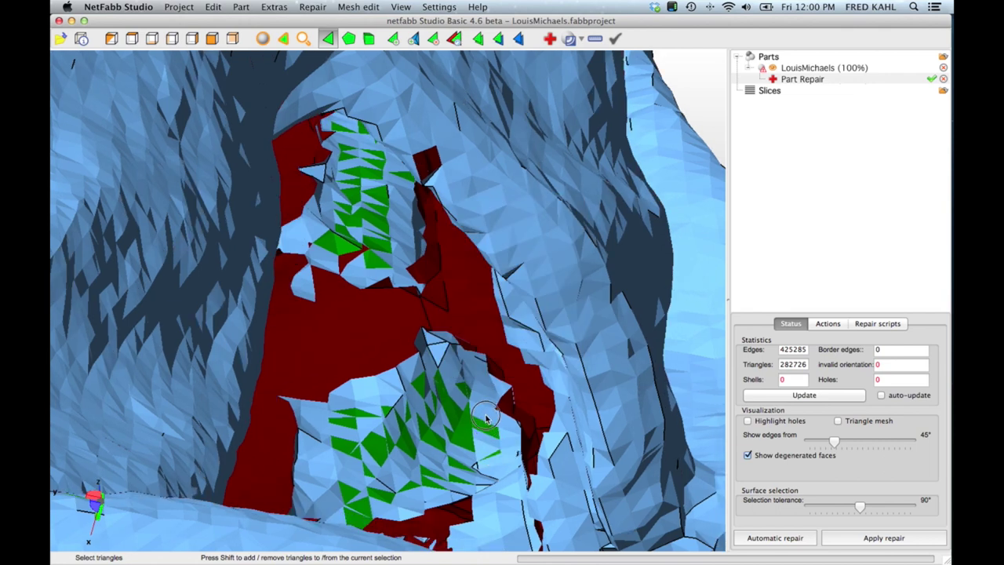
{"action": "mouse_move", "coordinate": [481, 382]}
{"action": "left_mouse_down"}
{"action": "mouse_move", "coordinate": [459, 359]}
{"action": "mouse_move", "coordinate": [370, 392]}
{"action": "mouse_move", "coordinate": [324, 442]}
{"action": "mouse_move", "coordinate": [319, 475]}
{"action": "mouse_move", "coordinate": [331, 494]}
{"action": "left_mouse_up"}
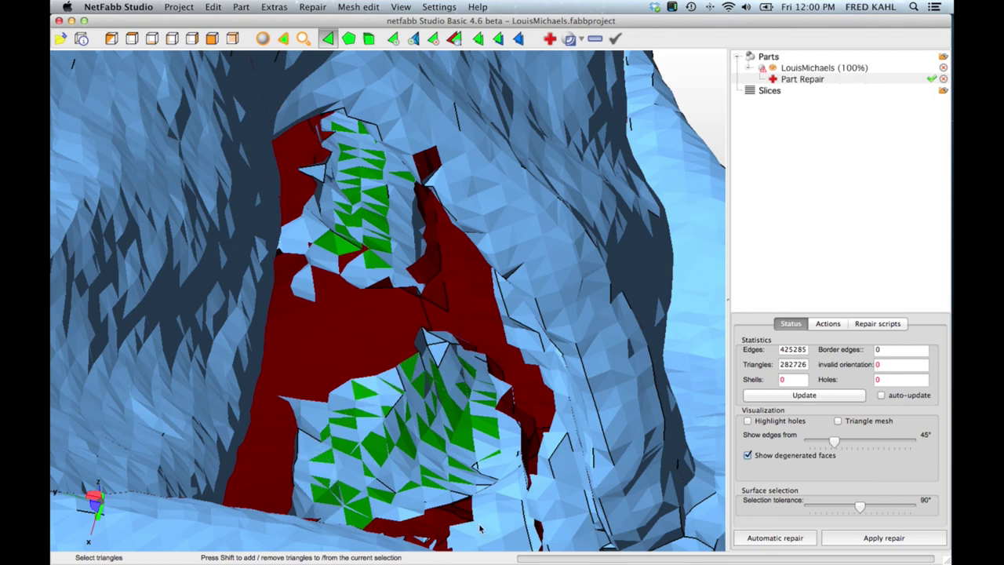
{"action": "mouse_move", "coordinate": [497, 517]}
{"action": "left_mouse_down"}
{"action": "mouse_move", "coordinate": [510, 481]}
{"action": "mouse_move", "coordinate": [491, 492]}
{"action": "mouse_move", "coordinate": [505, 459]}
{"action": "mouse_move", "coordinate": [499, 422]}
{"action": "left_mouse_up"}
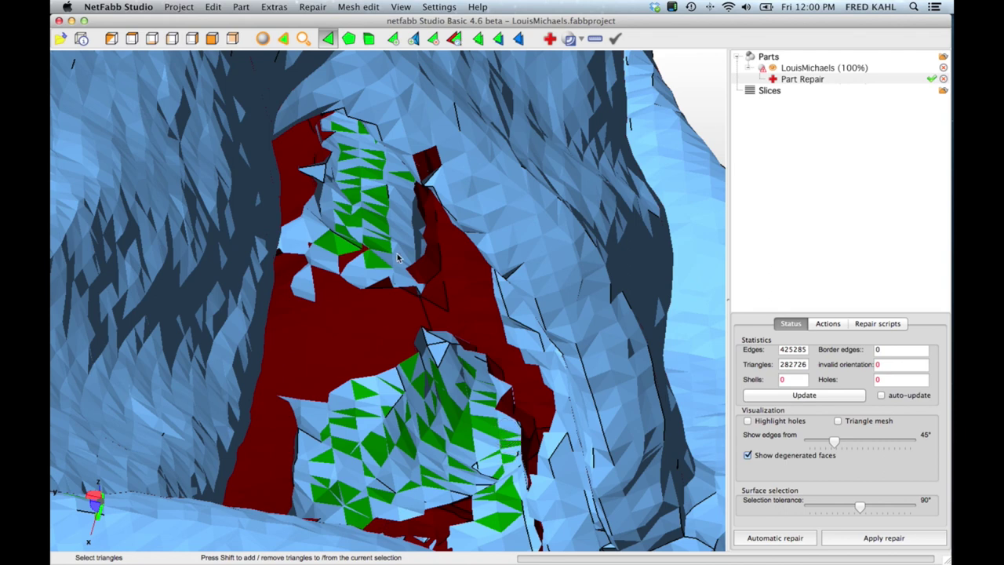
{"action": "mouse_move", "coordinate": [399, 165]}
{"action": "left_mouse_down"}
{"action": "mouse_move", "coordinate": [405, 249]}
{"action": "mouse_move", "coordinate": [396, 262]}
{"action": "mouse_move", "coordinate": [350, 256]}
{"action": "mouse_move", "coordinate": [307, 225]}
{"action": "mouse_move", "coordinate": [352, 168]}
{"action": "mouse_move", "coordinate": [353, 202]}
{"action": "left_mouse_up"}
{"action": "scroll", "coordinate": [366, 202], "scroll_direction": "up", "scroll_amount": 6}
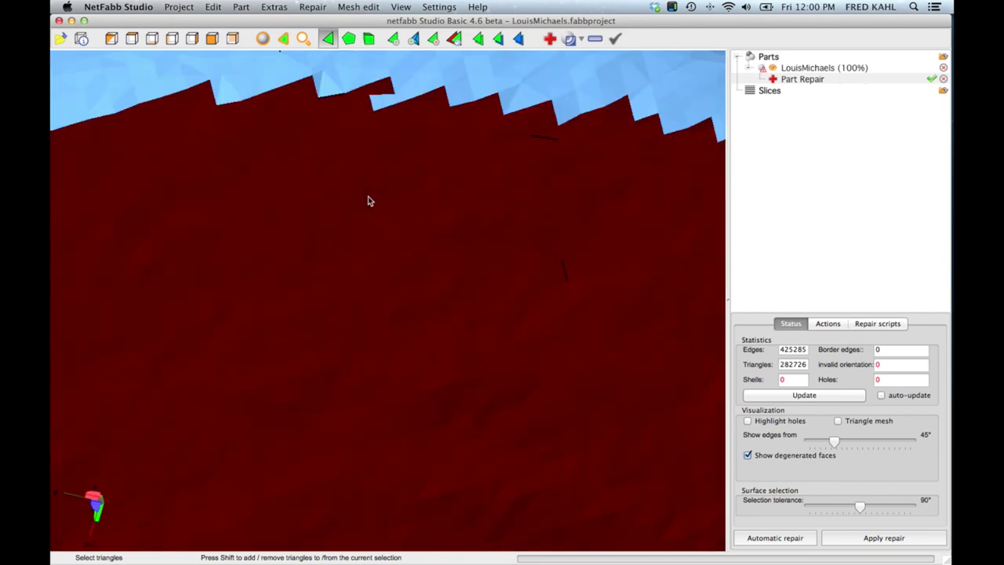
{"action": "scroll", "coordinate": [365, 197], "scroll_direction": "down", "scroll_amount": 5}
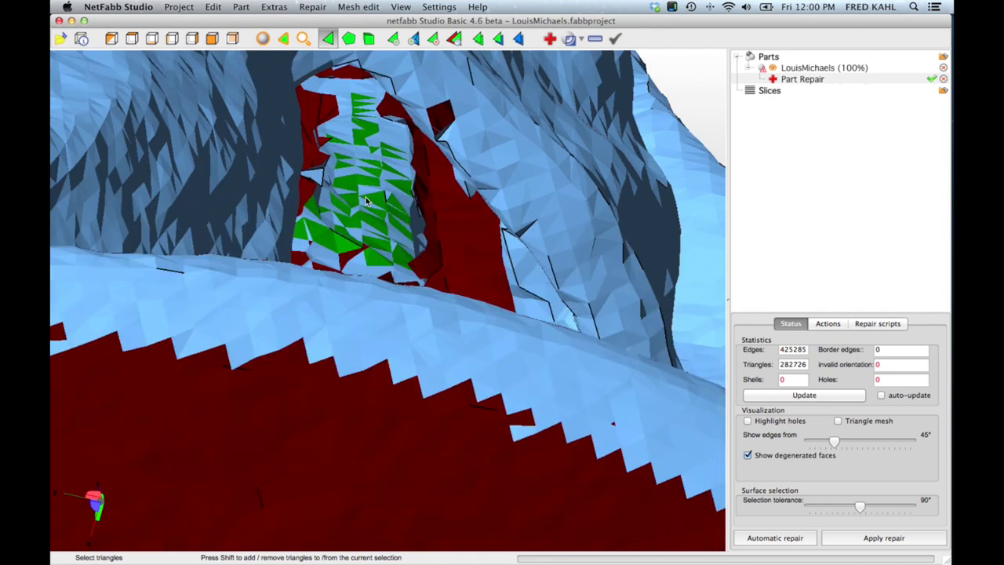
{"action": "scroll", "coordinate": [366, 197], "scroll_direction": "down", "scroll_amount": 2}
{"action": "right_click", "coordinate": [365, 195]}
{"action": "left_click", "coordinate": [313, 88]}
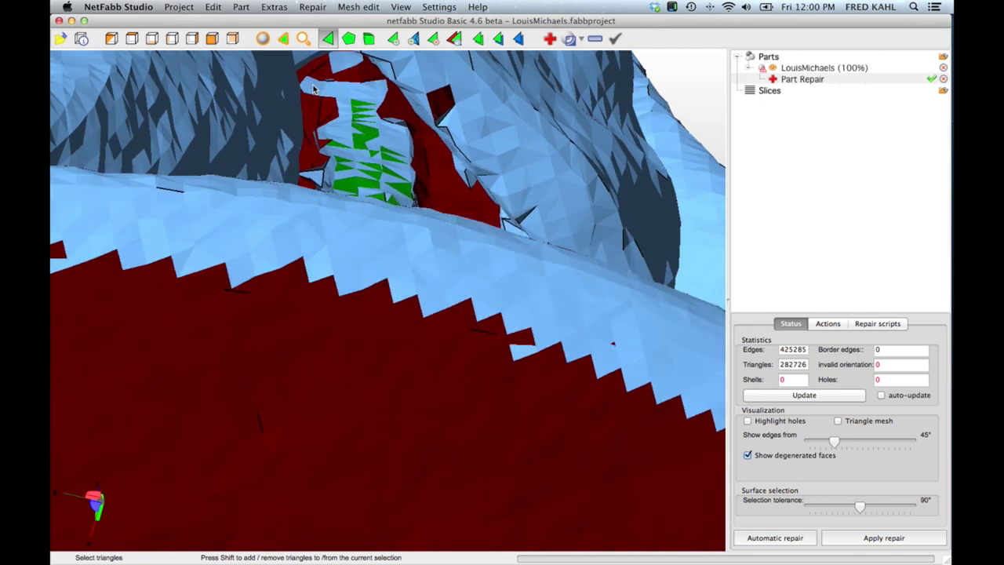
{"action": "mouse_move", "coordinate": [309, 88]}
{"action": "left_mouse_down"}
{"action": "mouse_move", "coordinate": [385, 85]}
{"action": "mouse_move", "coordinate": [358, 103]}
{"action": "mouse_move", "coordinate": [347, 149]}
{"action": "left_mouse_up"}
Step: Expand the triangle selection outward twice across the cavity patches
{"action": "right_click", "coordinate": [359, 142]}
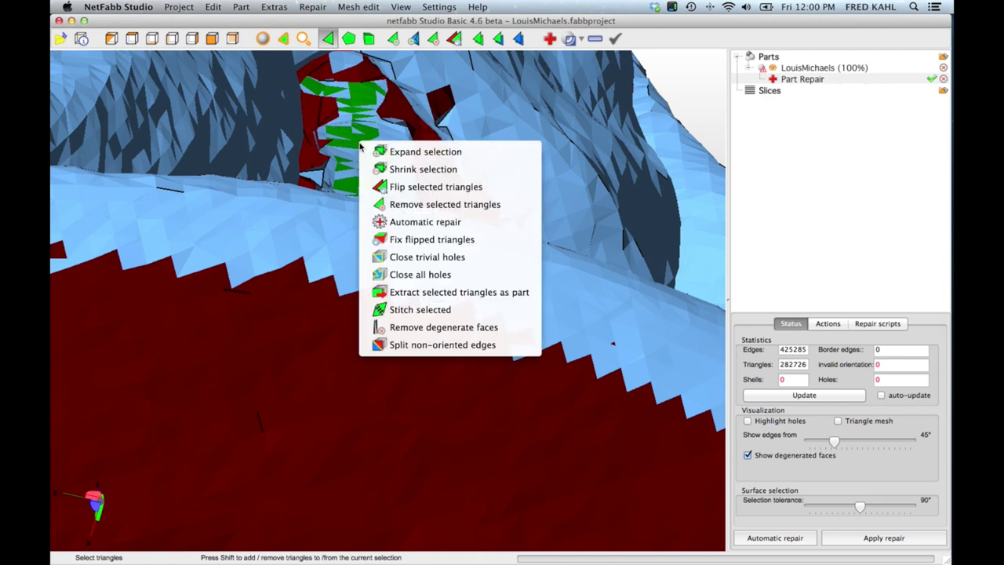
{"action": "left_click", "coordinate": [394, 152]}
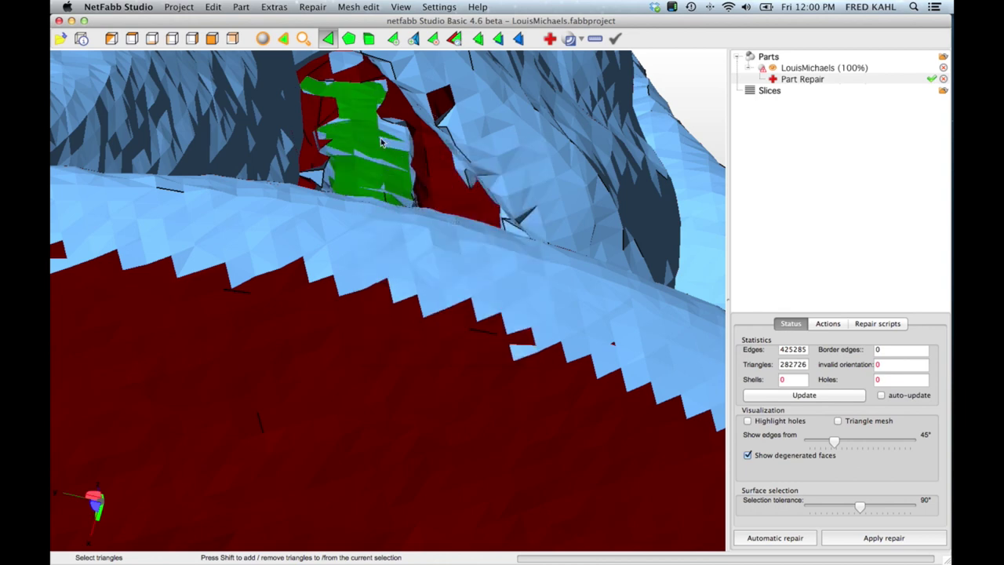
{"action": "right_click", "coordinate": [368, 136]}
{"action": "left_click", "coordinate": [382, 140]}
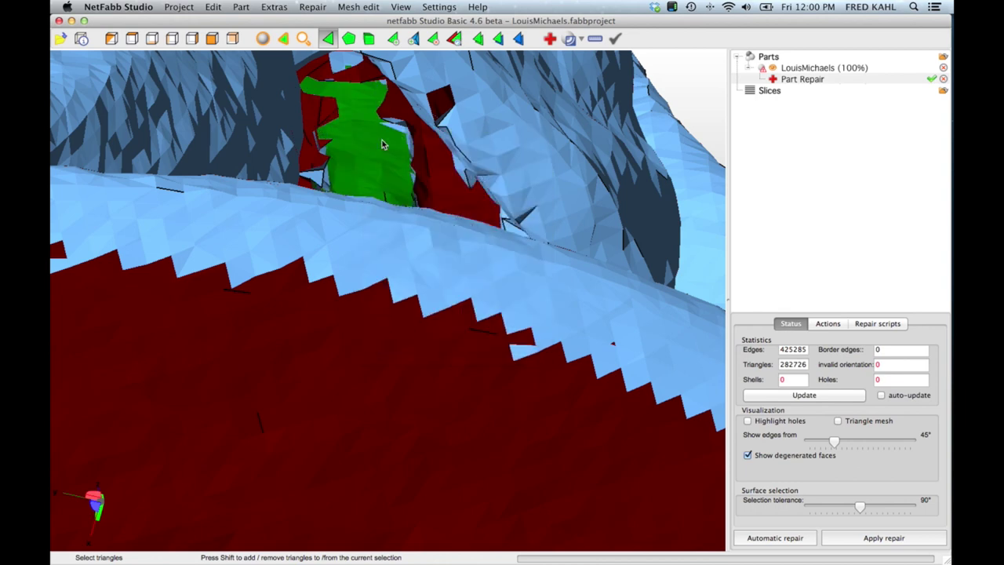
{"action": "right_click", "coordinate": [372, 138]}
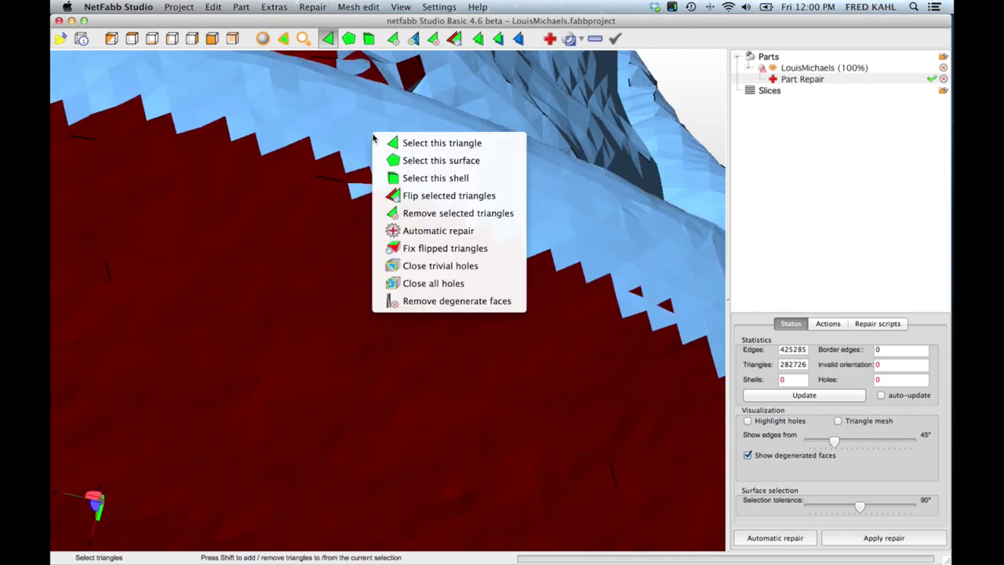
{"action": "left_click", "coordinate": [358, 73]}
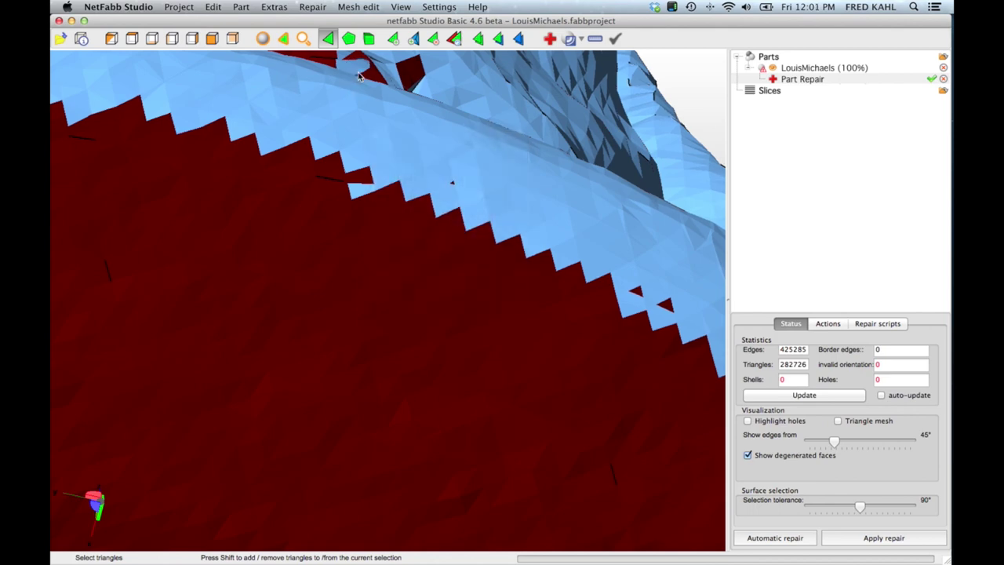
{"action": "right_click_drag", "start_coordinate": [368, 69], "coordinate": [655, 106]}
{"action": "scroll", "coordinate": [350, 151], "scroll_direction": "down", "scroll_amount": 6}
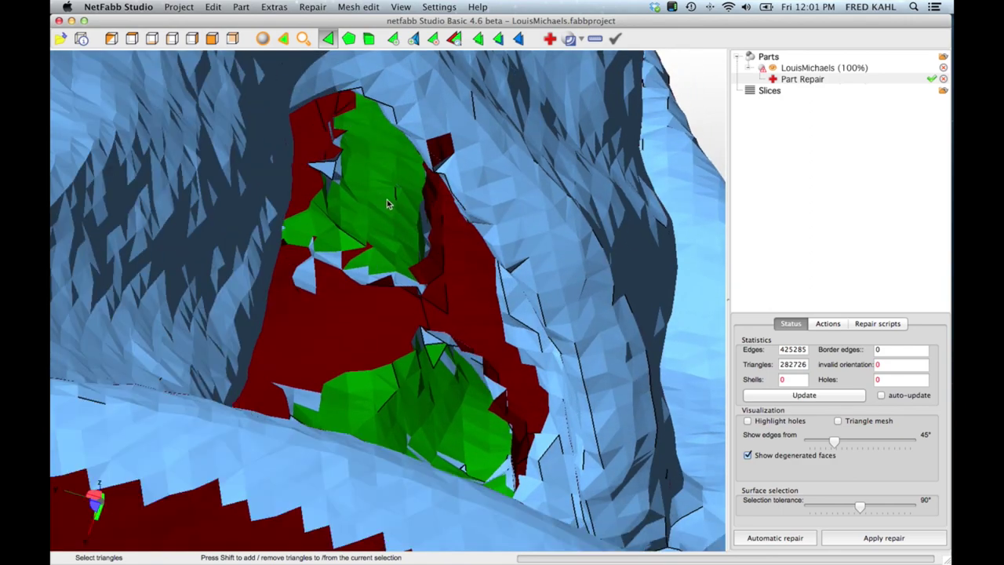
Step: Expand the selection four more times until it covers the whole cavity under the head
{"action": "right_click", "coordinate": [386, 204]}
{"action": "left_click", "coordinate": [414, 208]}
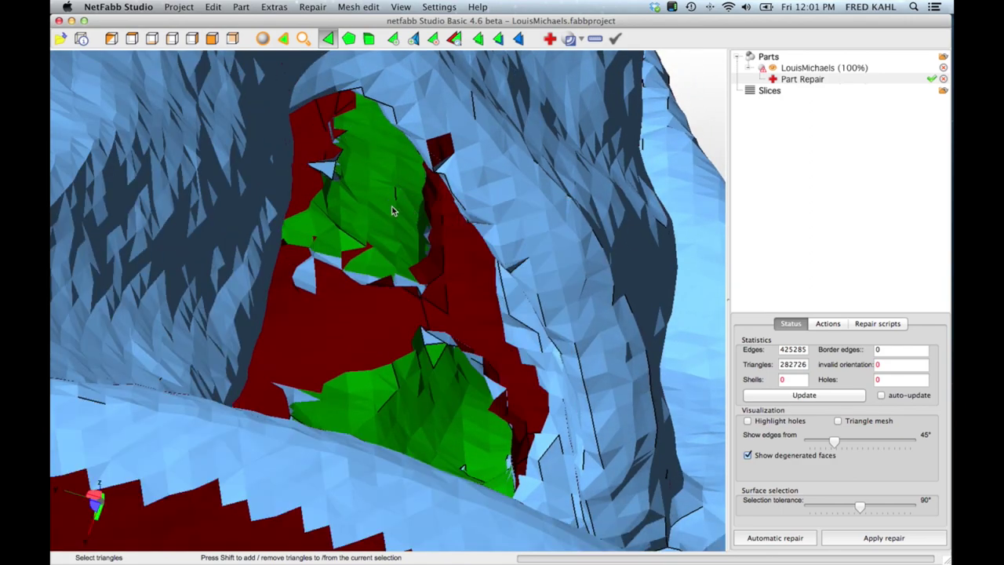
{"action": "right_click", "coordinate": [392, 207]}
{"action": "left_click", "coordinate": [407, 216]}
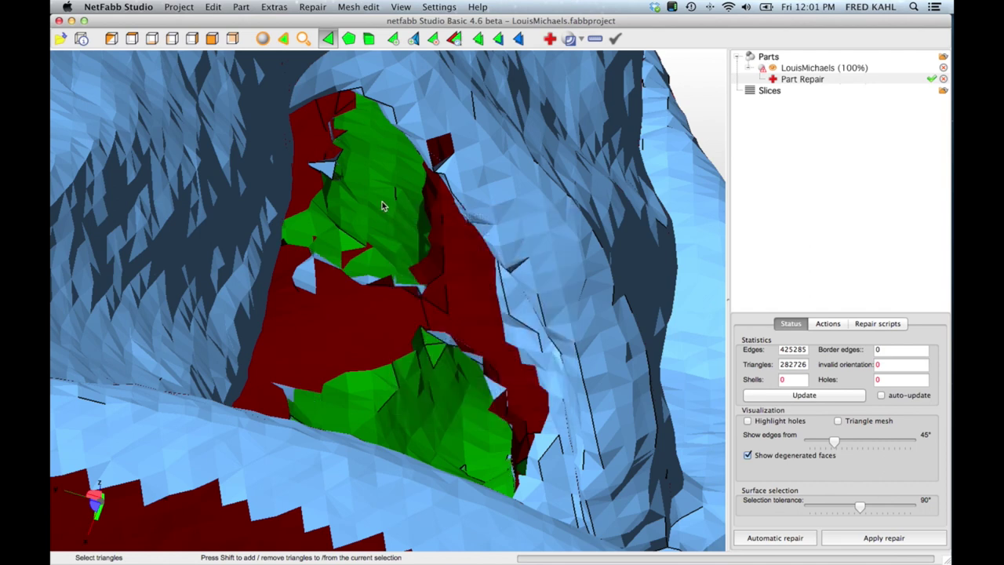
{"action": "right_click", "coordinate": [383, 204]}
{"action": "left_click", "coordinate": [400, 212]}
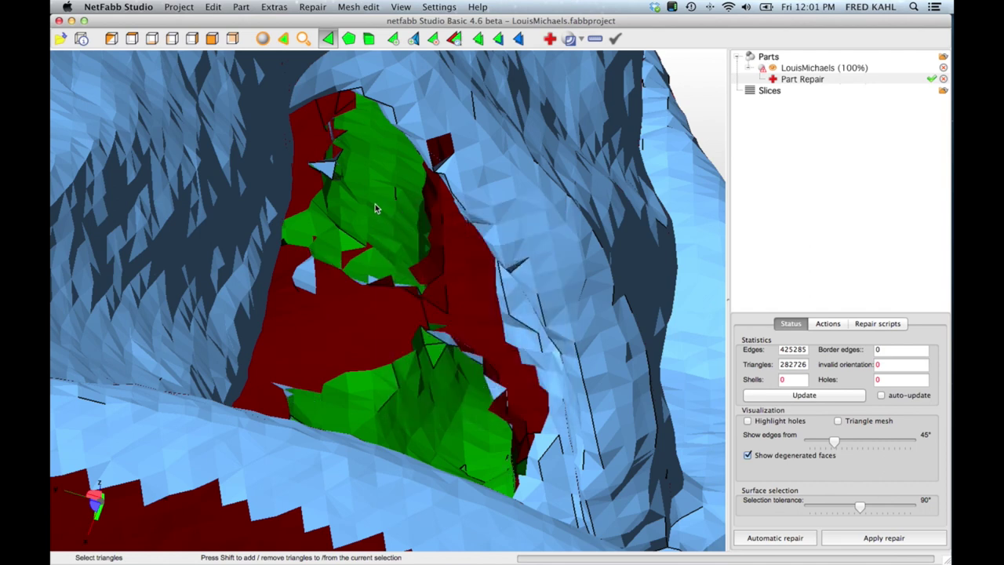
{"action": "right_click", "coordinate": [375, 207]}
{"action": "left_click", "coordinate": [390, 211]}
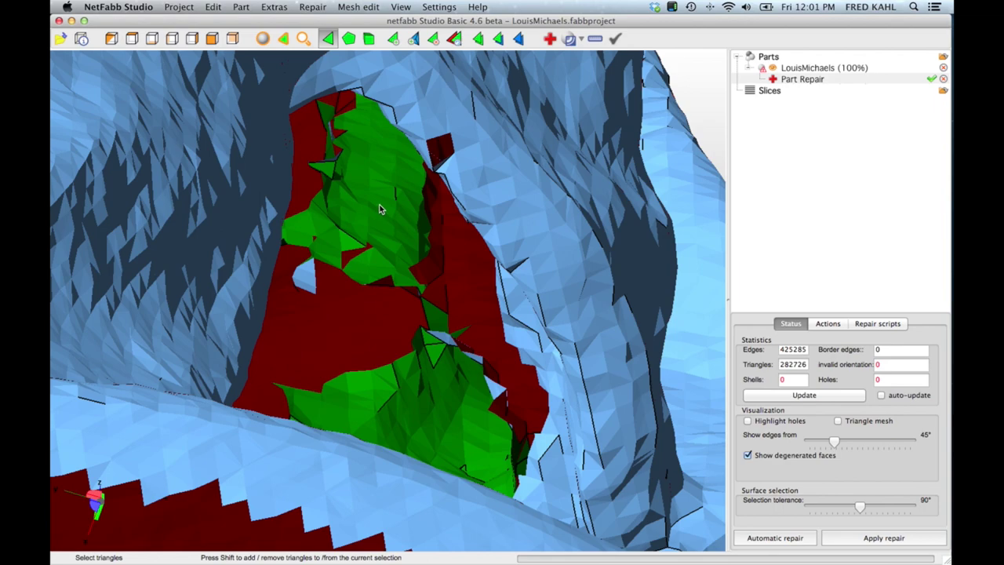
{"action": "scroll", "coordinate": [422, 209], "scroll_direction": "down", "scroll_amount": 5}
{"action": "mouse_move", "coordinate": [543, 208]}
{"action": "right_mouse_down"}
{"action": "mouse_move", "coordinate": [458, 253]}
{"action": "mouse_move", "coordinate": [538, 197]}
{"action": "mouse_move", "coordinate": [535, 207]}
{"action": "right_mouse_up"}
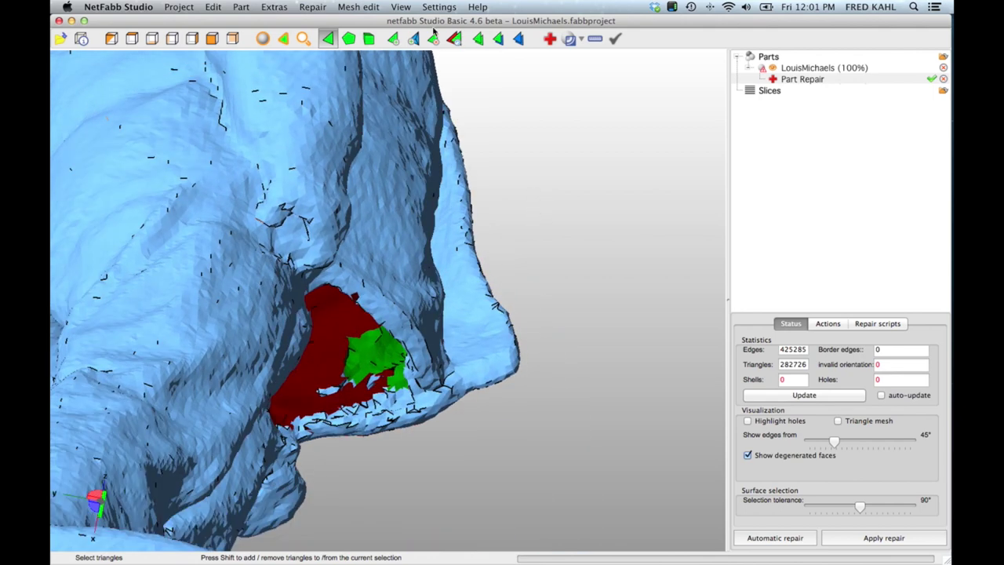
Step: Delete the selected cavity patches and bridge the first pair of hole border edges with triangles
{"action": "left_click", "coordinate": [436, 39]}
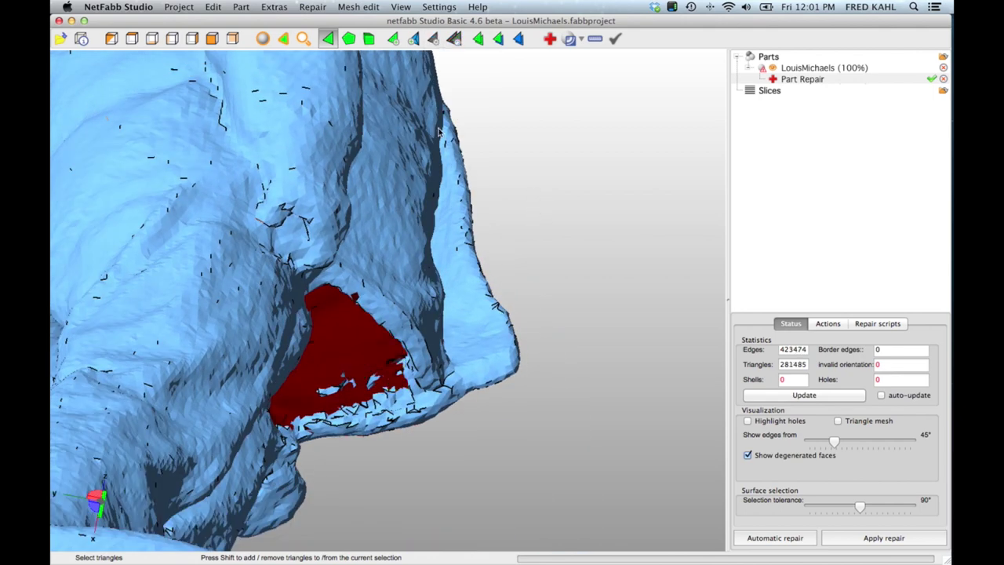
{"action": "right_click_drag", "start_coordinate": [438, 206], "coordinate": [372, 289]}
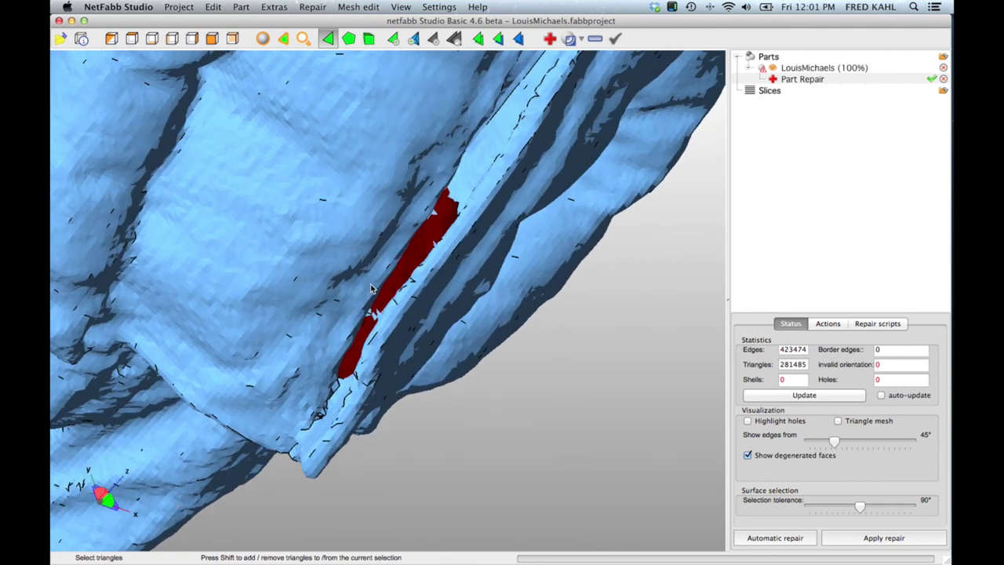
{"action": "left_click", "coordinate": [394, 40]}
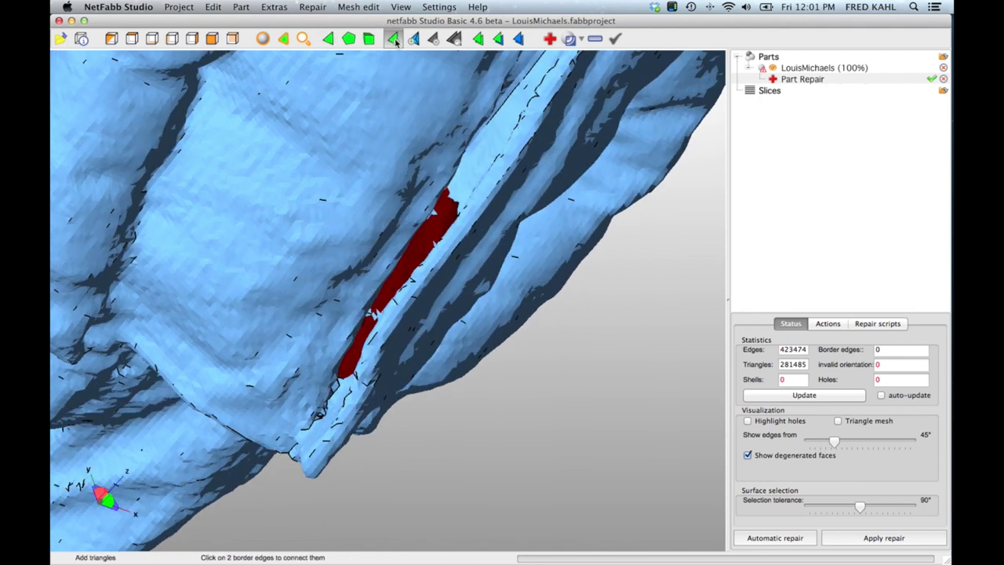
{"action": "left_click", "coordinate": [433, 222]}
{"action": "right_click_drag", "start_coordinate": [436, 229], "coordinate": [448, 244]}
{"action": "left_click", "coordinate": [450, 247]}
{"action": "left_click", "coordinate": [453, 249]}
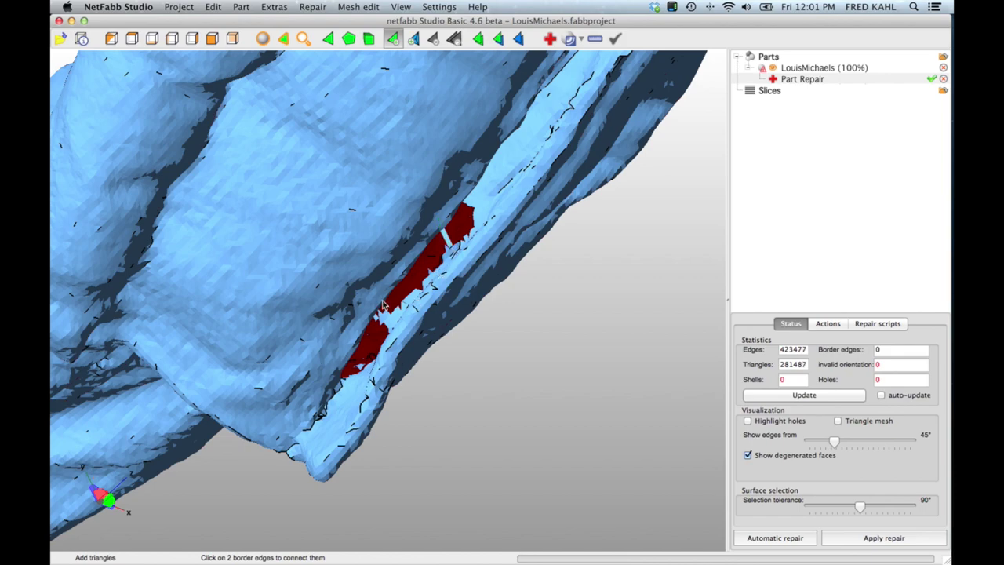
Step: Bridge another pair of border edges inside the red hole on the leg
{"action": "right_click_drag", "start_coordinate": [384, 306], "coordinate": [391, 327]}
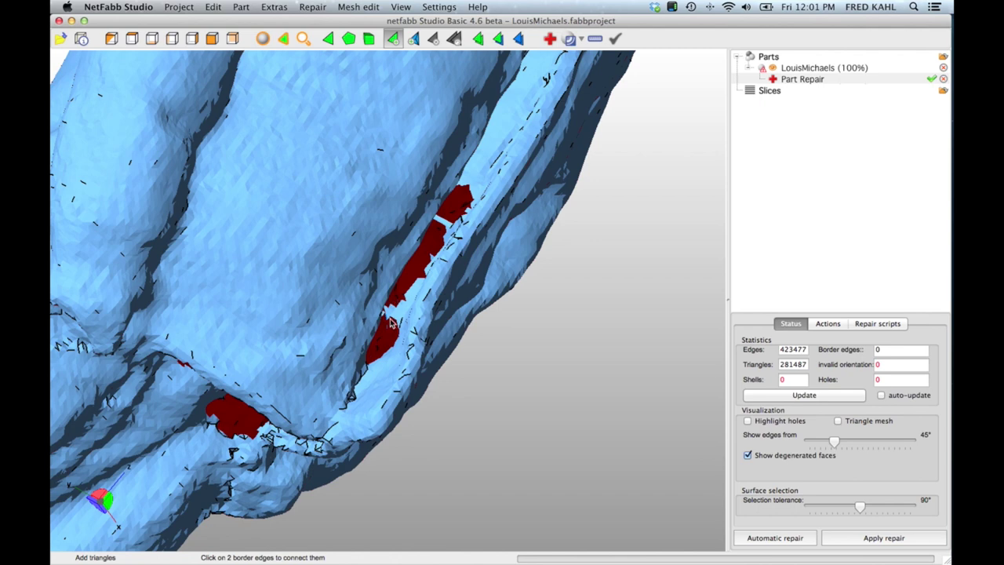
{"action": "left_click", "coordinate": [388, 355]}
{"action": "left_click", "coordinate": [389, 356]}
Step: Fill a small red hole near the round base with added triangles
{"action": "scroll", "coordinate": [434, 284], "scroll_direction": "down", "scroll_amount": 6}
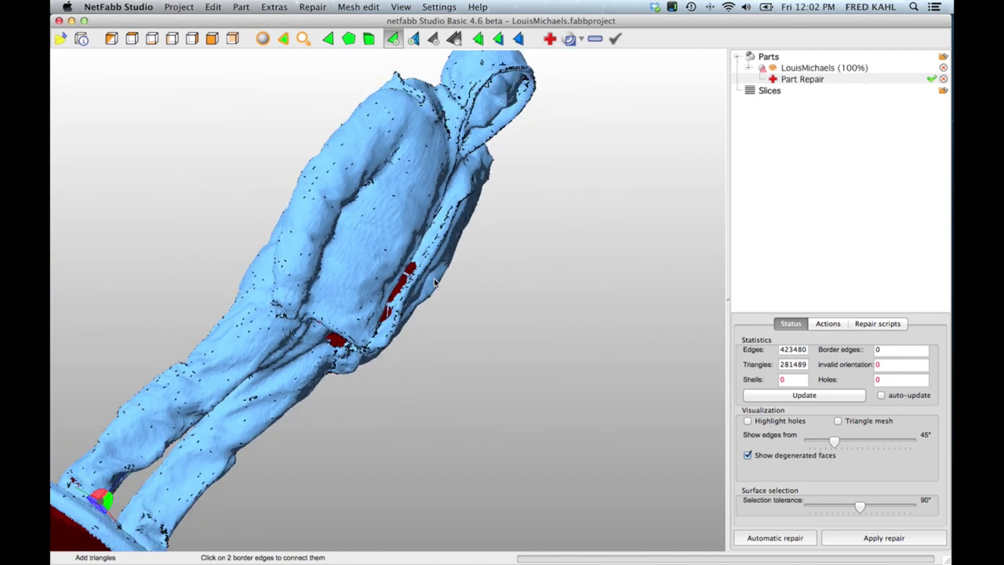
{"action": "right_click_drag", "start_coordinate": [435, 283], "coordinate": [445, 365]}
{"action": "scroll", "coordinate": [418, 246], "scroll_direction": "up", "scroll_amount": 5}
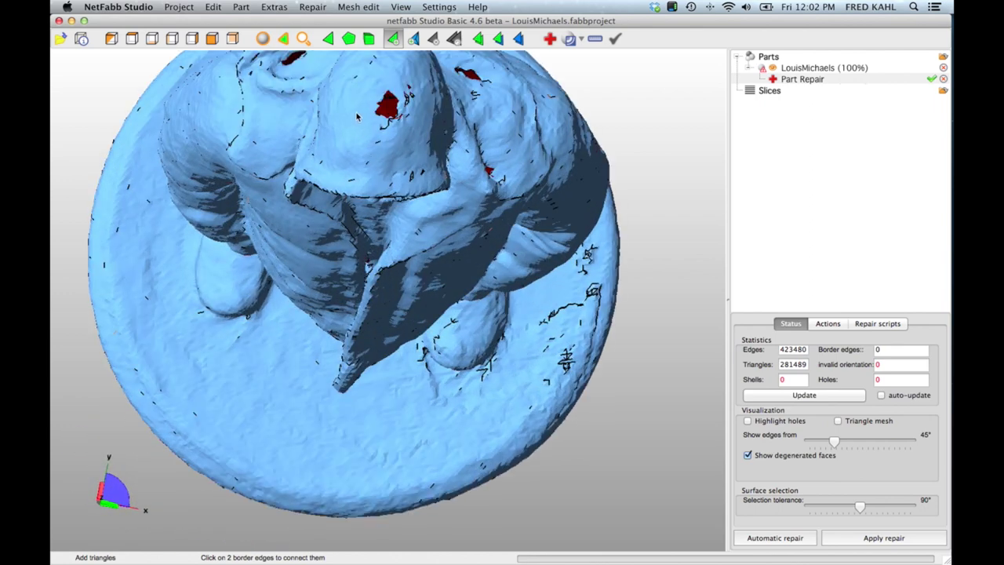
{"action": "left_click", "coordinate": [395, 112]}
{"action": "left_click", "coordinate": [397, 113]}
Step: Select the main shell, invert it and delete the stray triangles, leaving 281186 triangles
{"action": "scroll", "coordinate": [622, 478], "scroll_direction": "down", "scroll_amount": 5}
{"action": "right_click_drag", "start_coordinate": [522, 478], "coordinate": [383, 310]}
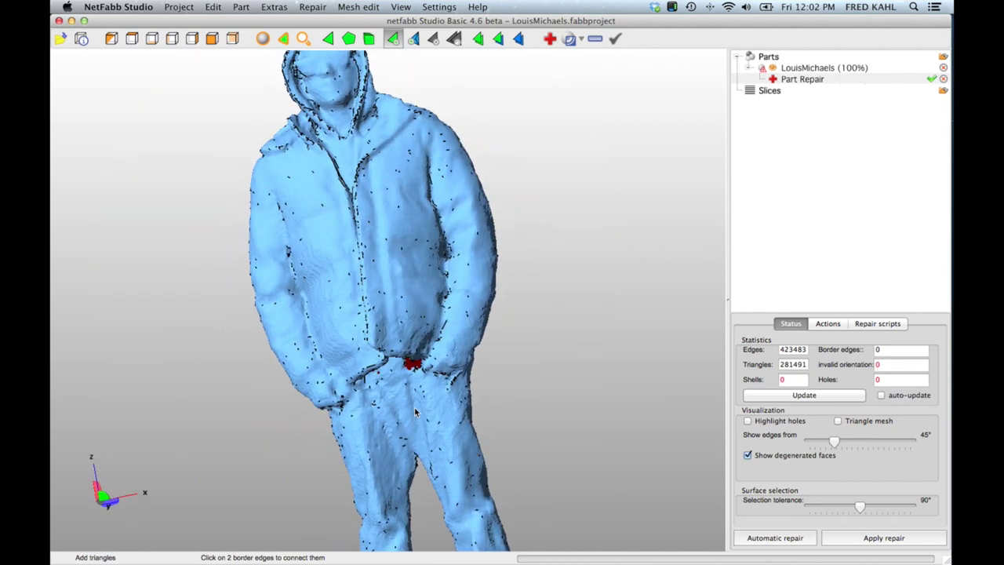
{"action": "right_click", "coordinate": [374, 256]}
{"action": "left_click", "coordinate": [564, 182]}
{"action": "right_click", "coordinate": [384, 271]}
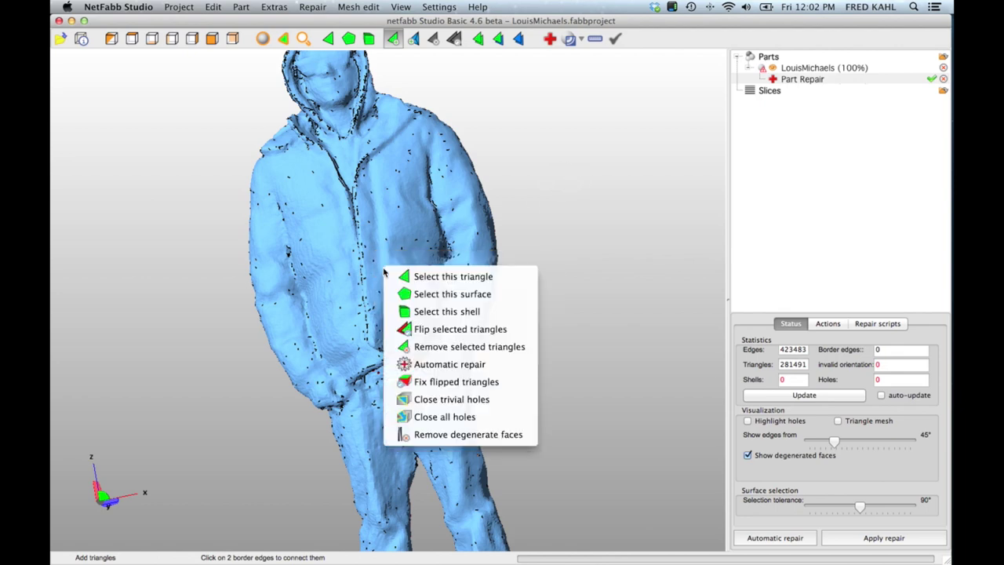
{"action": "left_click", "coordinate": [415, 313]}
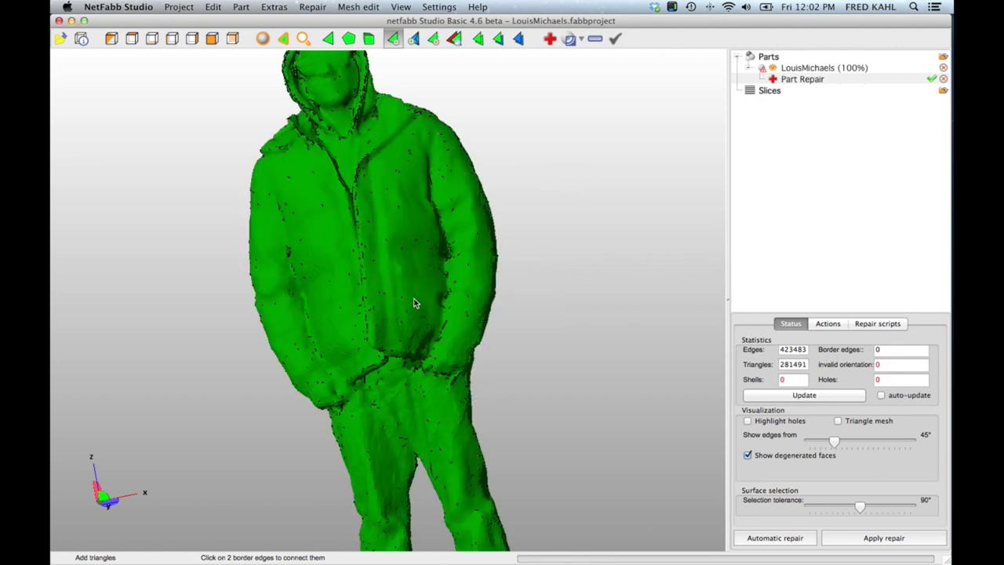
{"action": "left_click", "coordinate": [497, 40]}
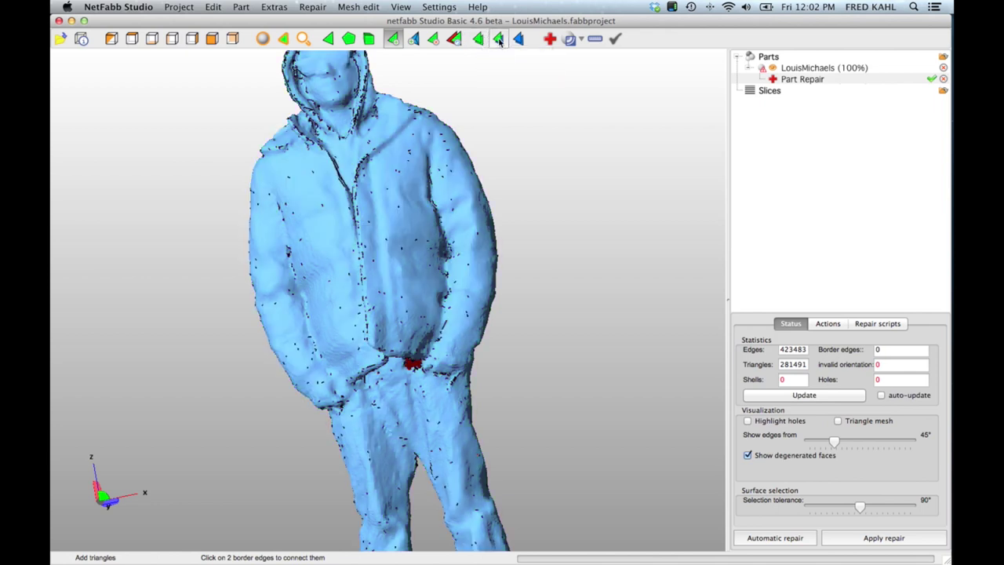
{"action": "left_click", "coordinate": [433, 40]}
Step: Run Default automatic repair from the front view, closing base and torso openings (283032 triangles)
{"action": "left_click", "coordinate": [263, 38]}
{"action": "left_click", "coordinate": [212, 38]}
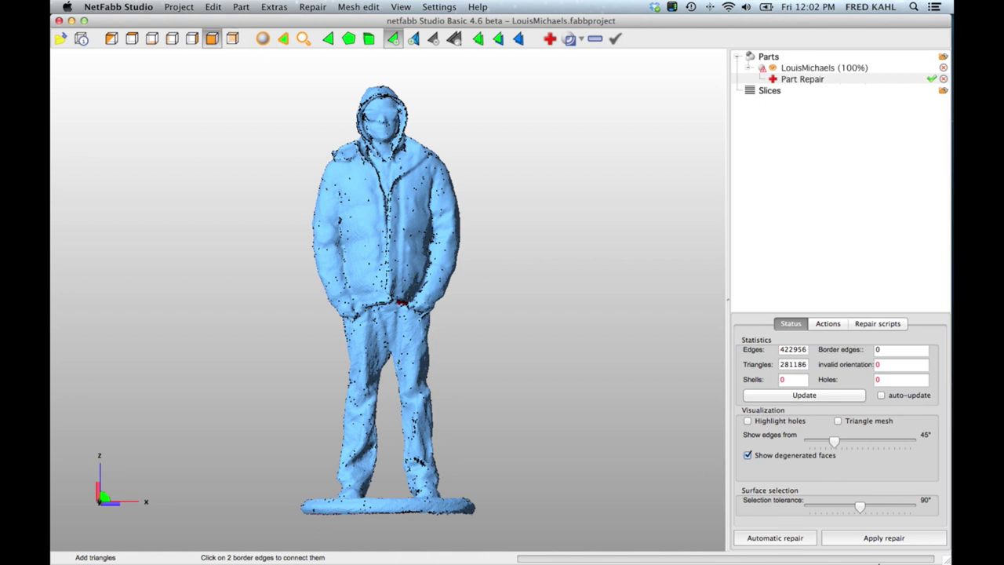
{"action": "left_click", "coordinate": [794, 537]}
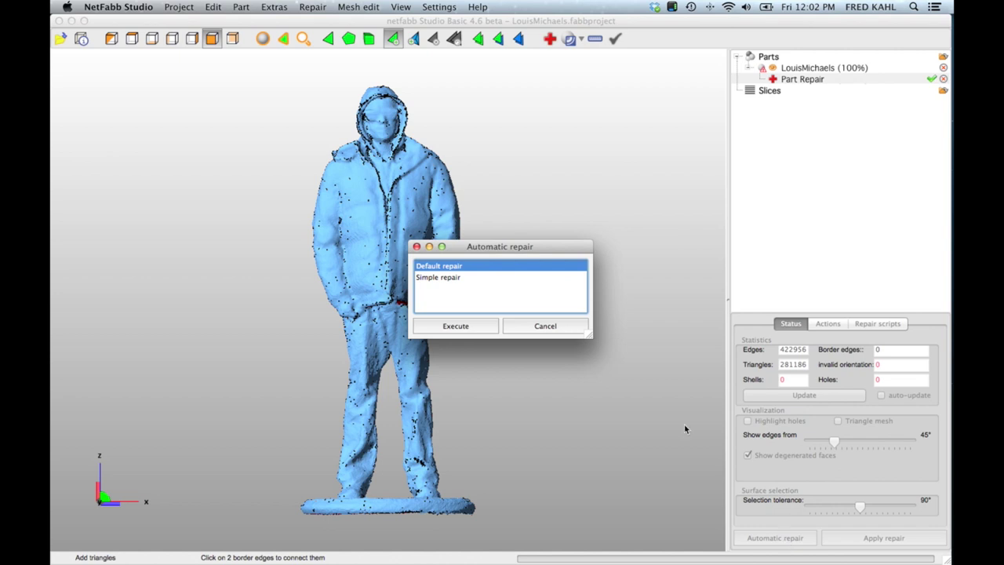
{"action": "left_click", "coordinate": [470, 326]}
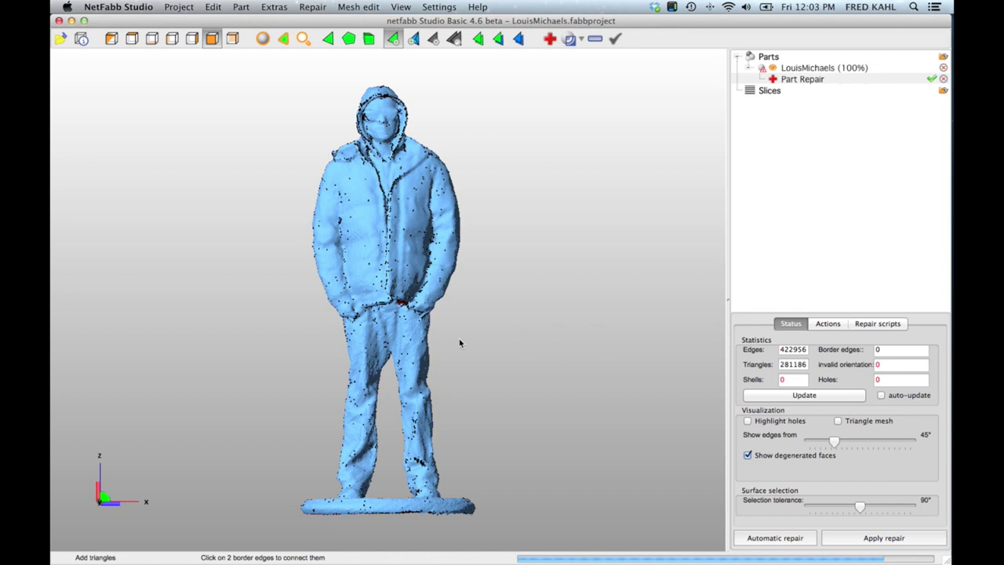
{"action": "right_click_drag", "start_coordinate": [446, 350], "coordinate": [442, 314]}
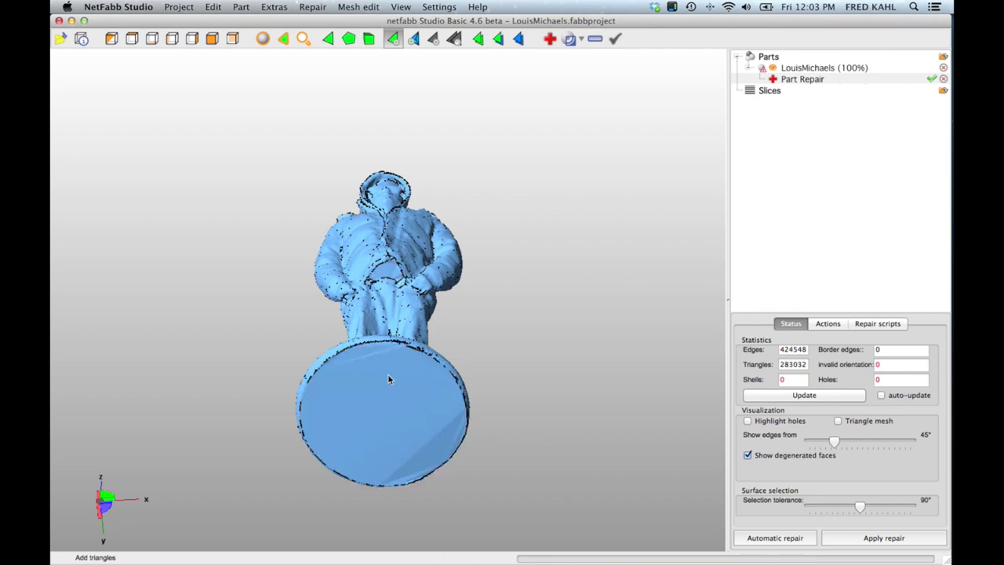
{"action": "right_click_drag", "start_coordinate": [407, 356], "coordinate": [535, 405]}
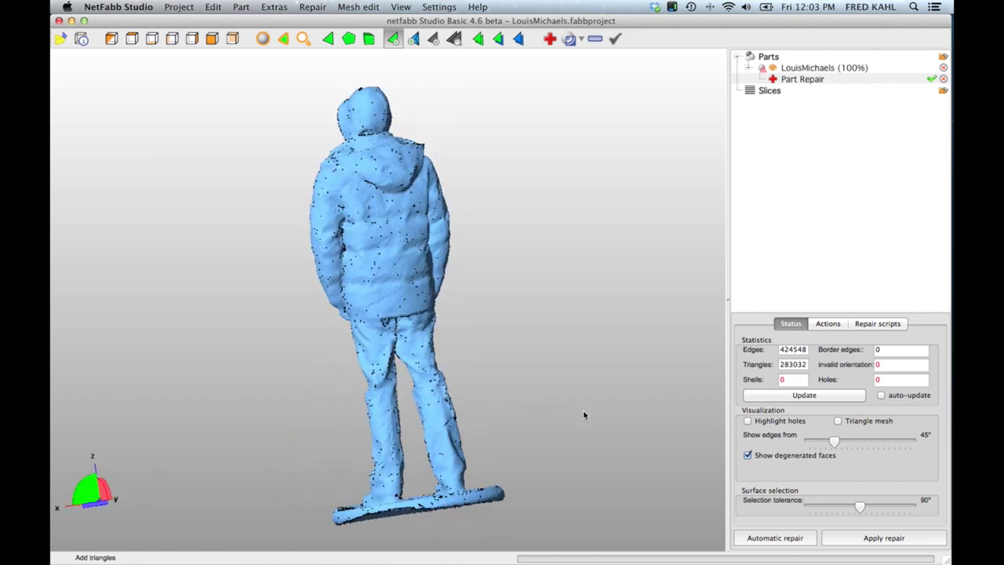
{"action": "left_click", "coordinate": [910, 538]}
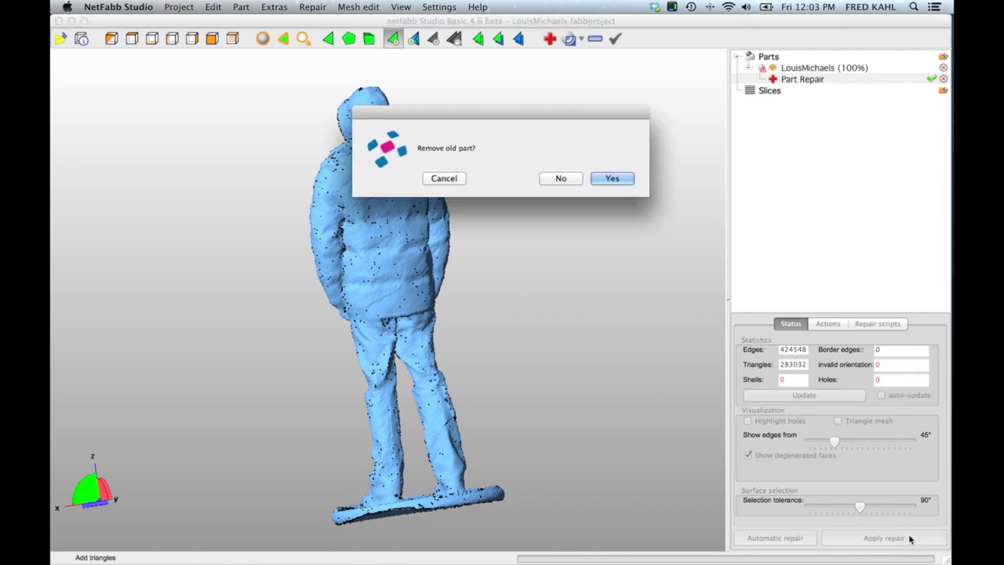
{"action": "left_click", "coordinate": [612, 178]}
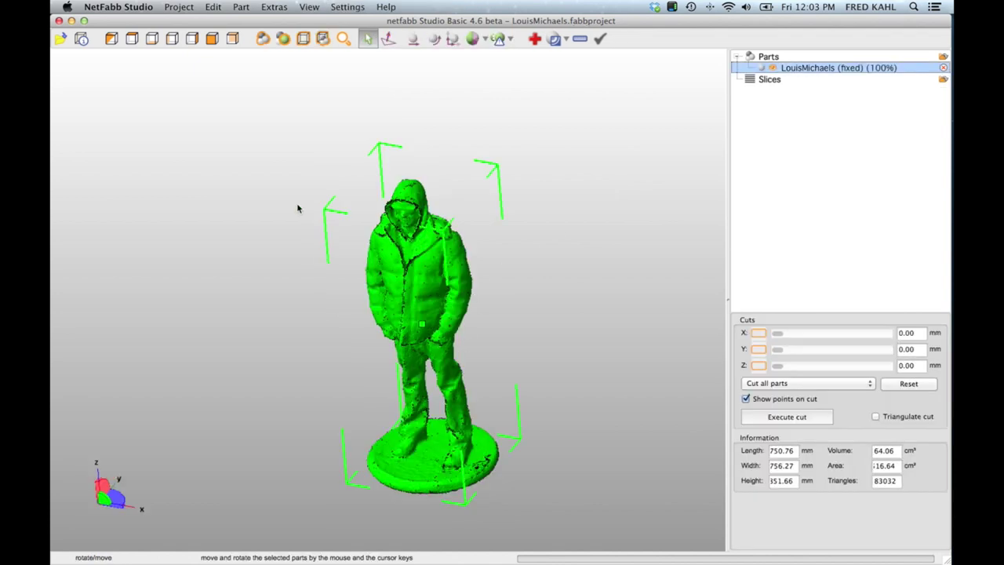
{"action": "left_click", "coordinate": [212, 39]}
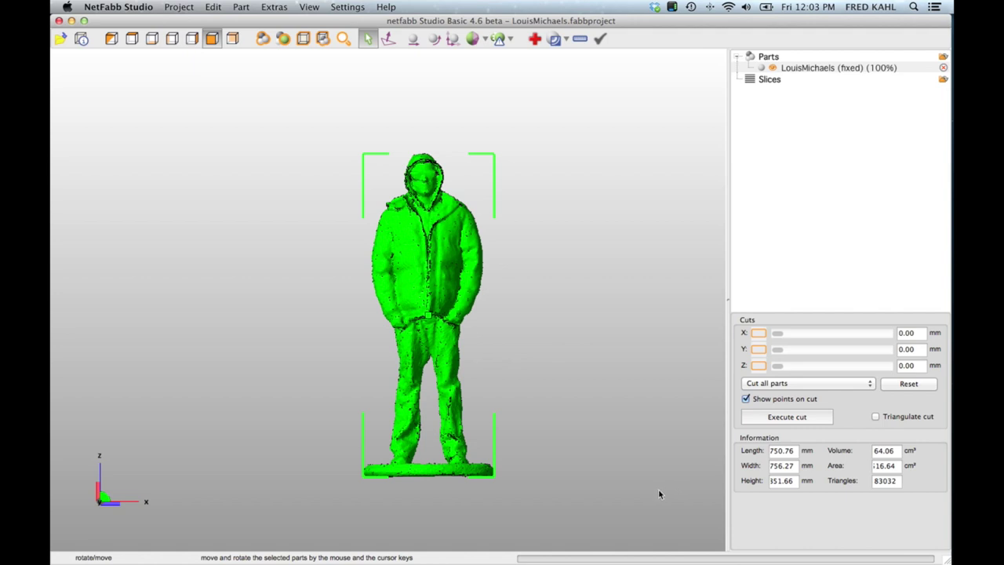
{"action": "left_click", "coordinate": [555, 431]}
{"action": "left_click", "coordinate": [432, 306]}
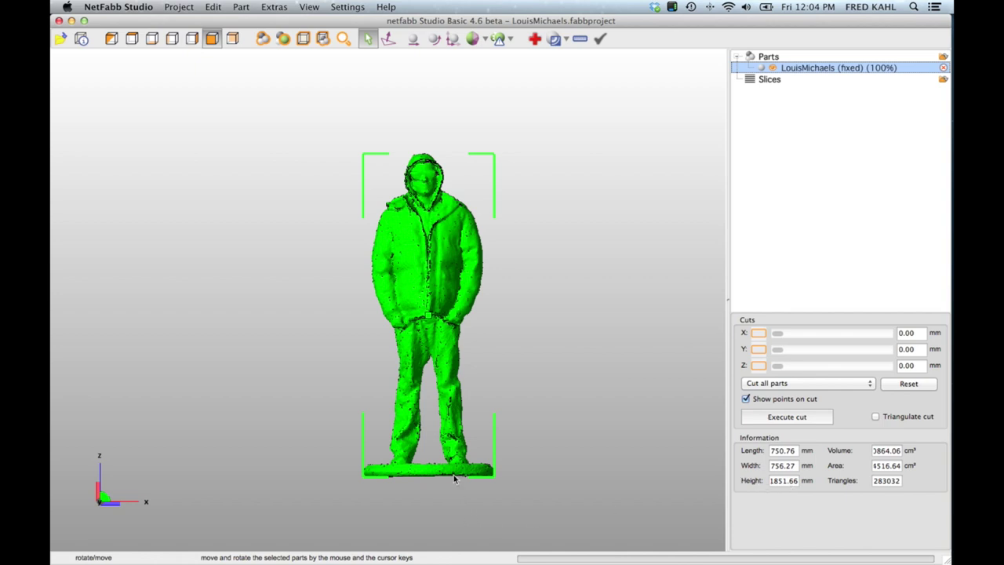
{"action": "right_click_drag", "start_coordinate": [453, 474], "coordinate": [428, 305]}
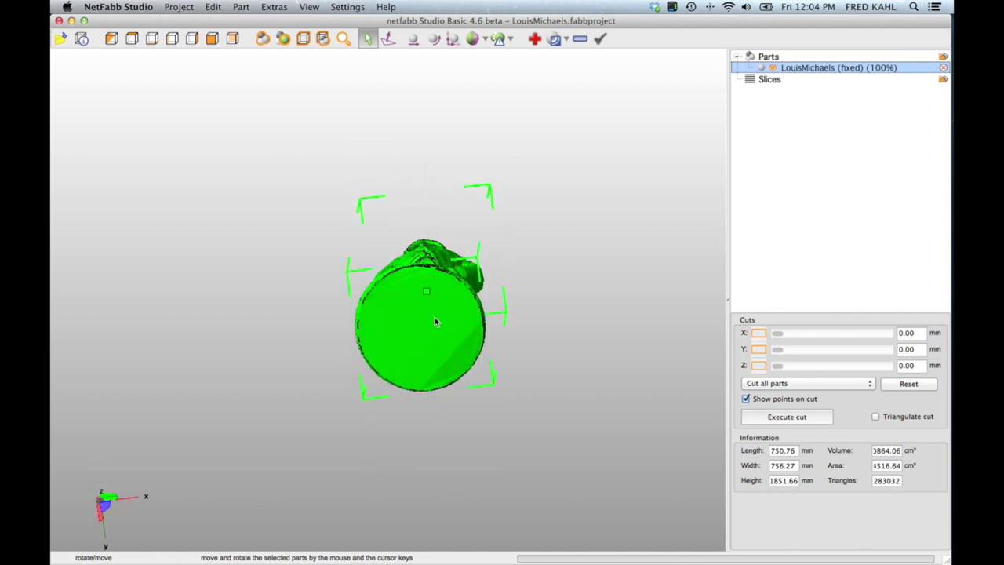
Step: Raise the Z cut plane to 143.66 mm through the figure's base
{"action": "left_click", "coordinate": [211, 39]}
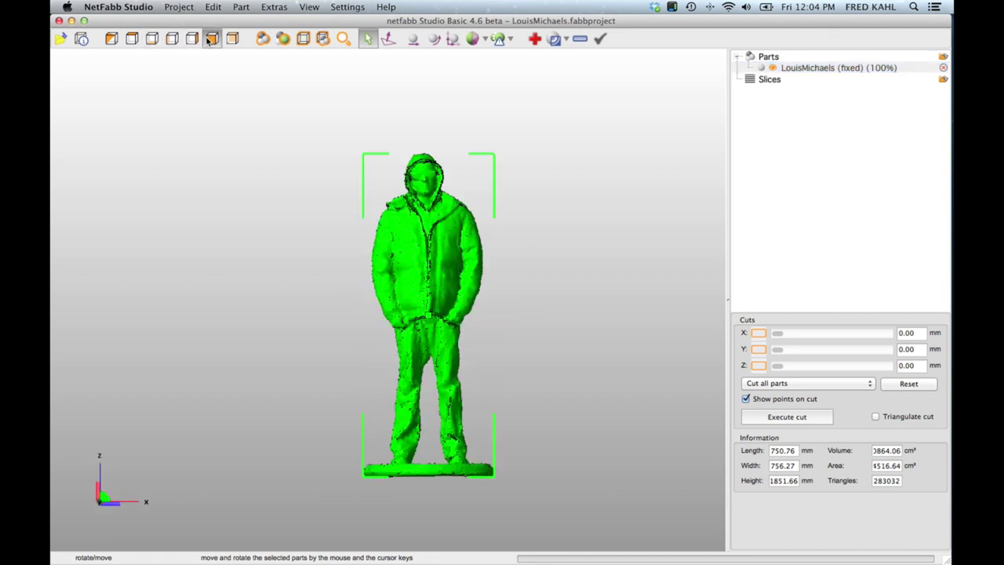
{"action": "left_click", "coordinate": [778, 366]}
{"action": "left_click_drag", "start_coordinate": [779, 367], "coordinate": [782, 366]}
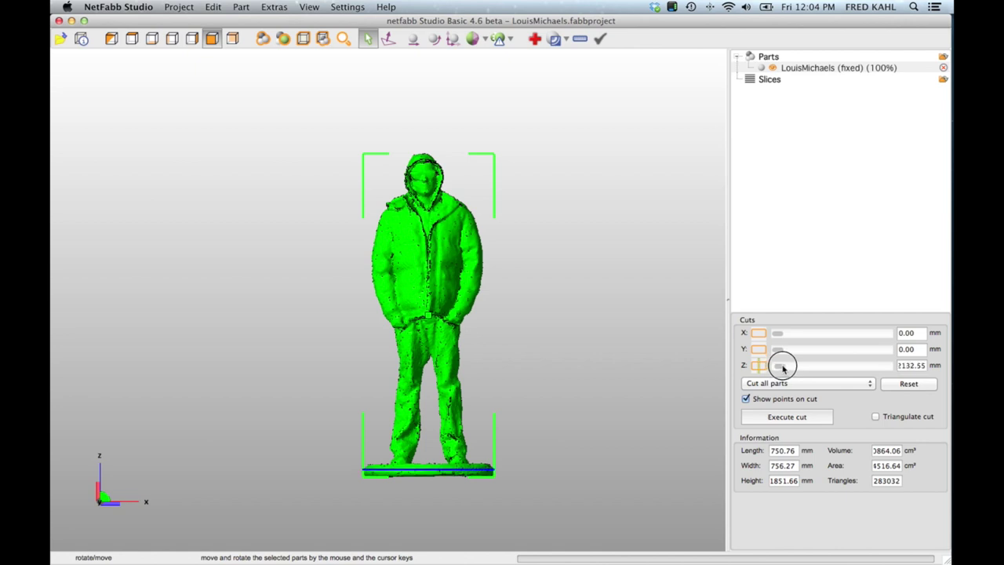
{"action": "left_click_drag", "start_coordinate": [782, 367], "coordinate": [782, 368]}
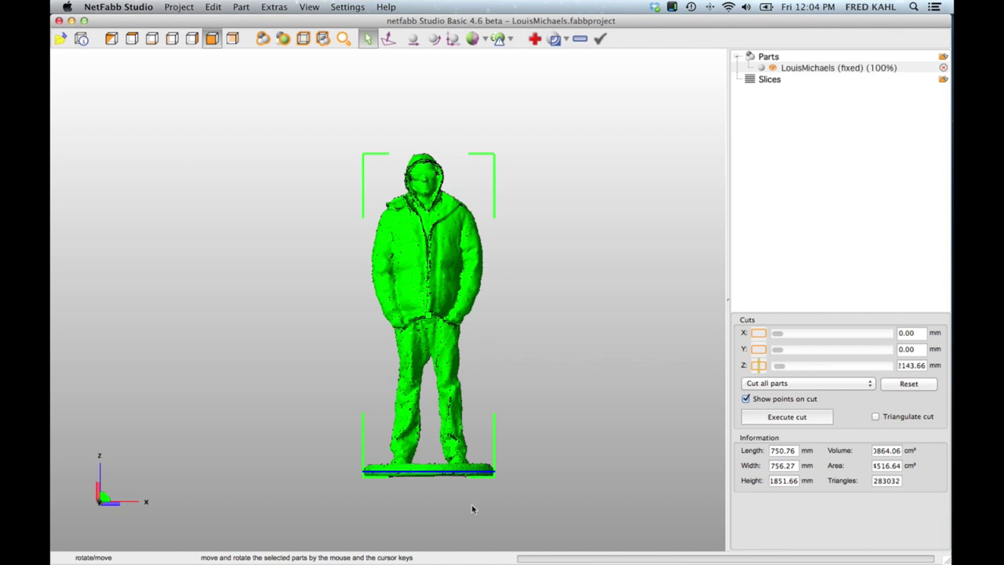
{"action": "right_click_drag", "start_coordinate": [471, 504], "coordinate": [378, 429]}
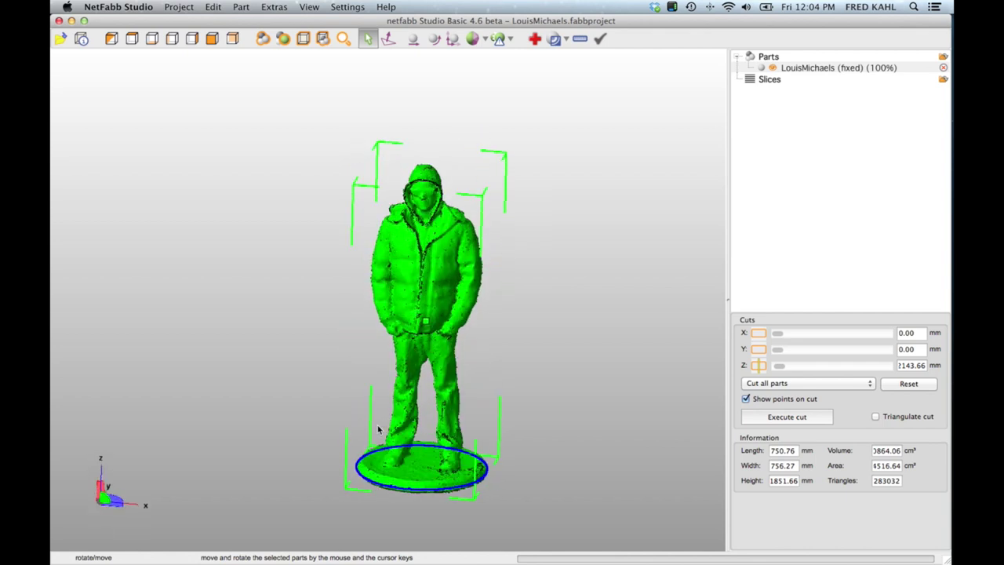
Step: Rotate the figure slightly so it stands upright, checking from the side and back views
{"action": "left_click", "coordinate": [212, 39]}
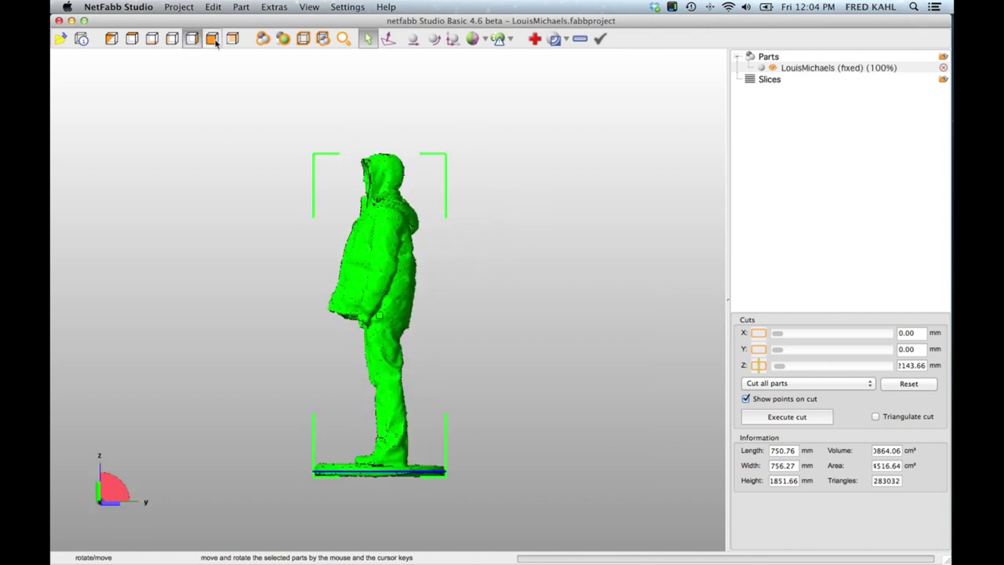
{"action": "left_click", "coordinate": [444, 157]}
{"action": "left_click_drag", "start_coordinate": [443, 157], "coordinate": [444, 155]}
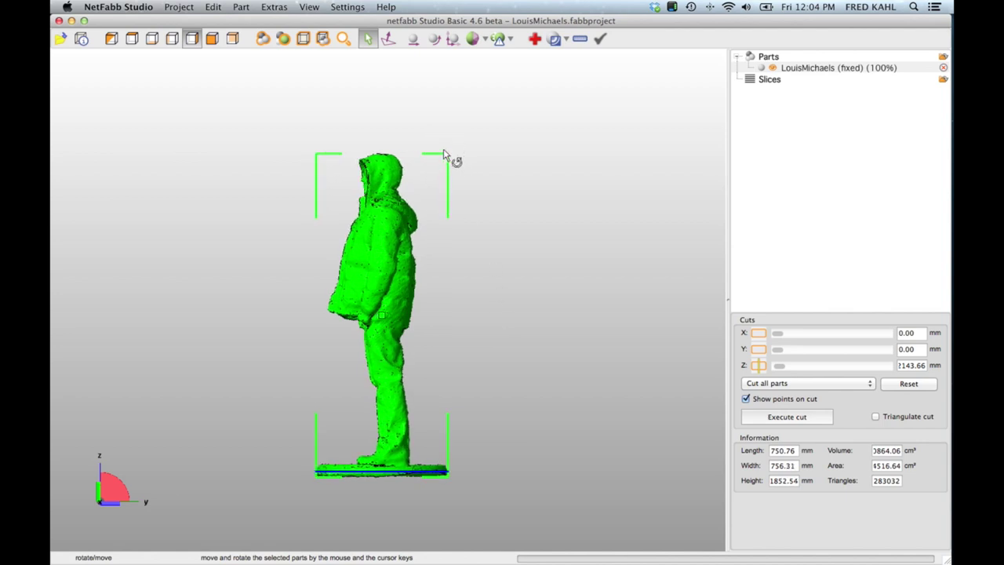
{"action": "left_click", "coordinate": [172, 40]}
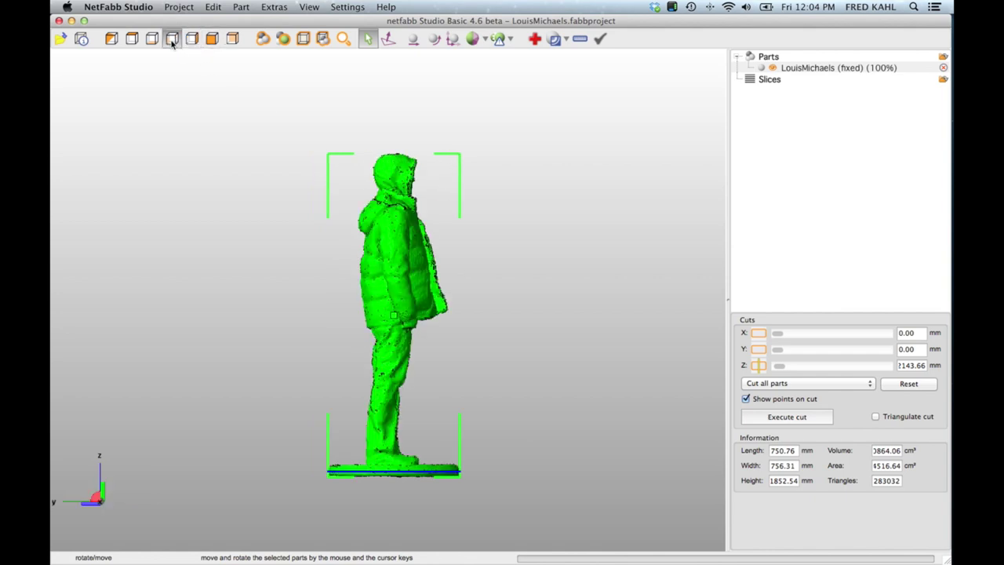
{"action": "left_click", "coordinate": [232, 39]}
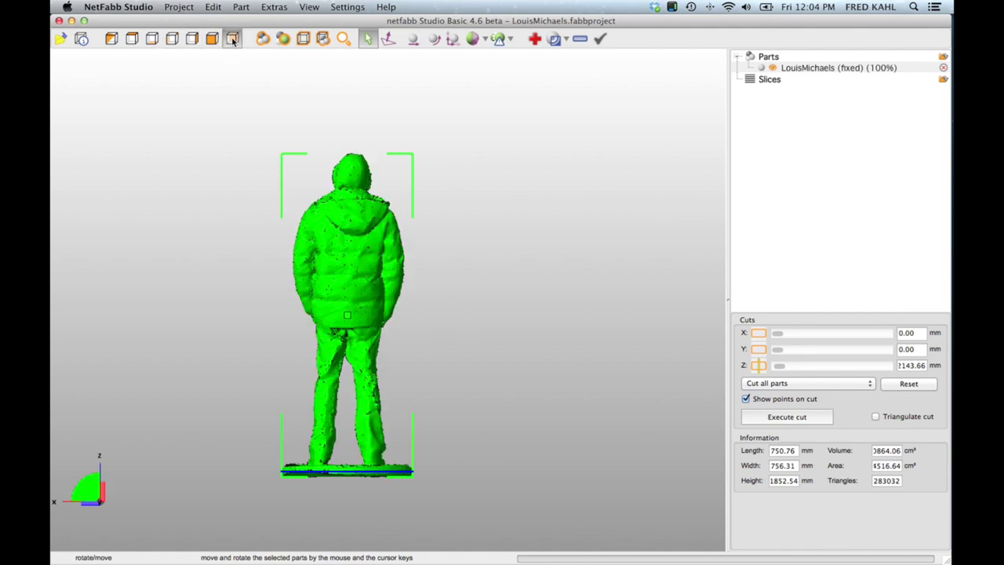
Step: Execute the Z cut with the cut surface filled, splitting the figure into two parts
{"action": "left_click_drag", "start_coordinate": [258, 302], "coordinate": [254, 264]}
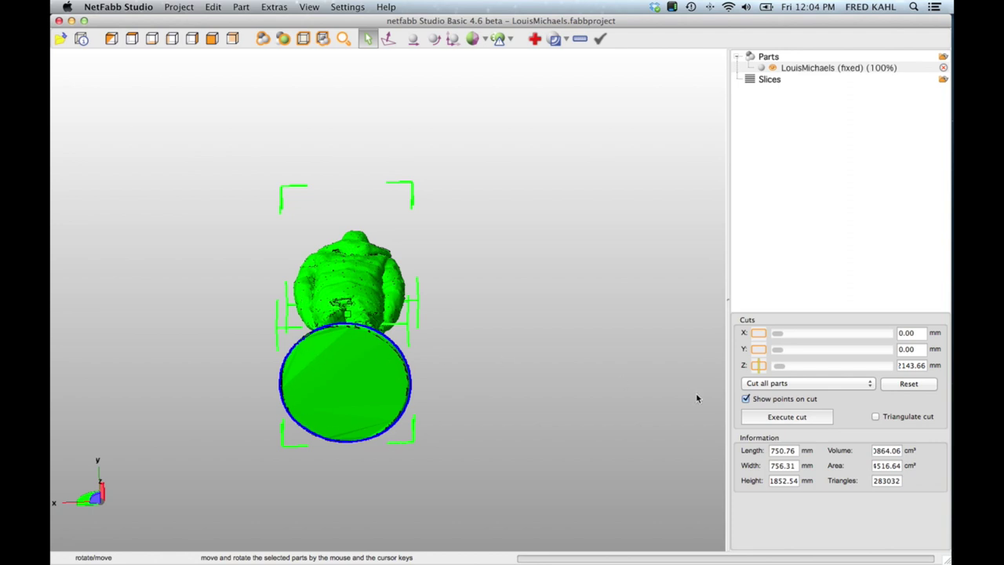
{"action": "left_click", "coordinate": [875, 418]}
{"action": "left_click", "coordinate": [786, 416]}
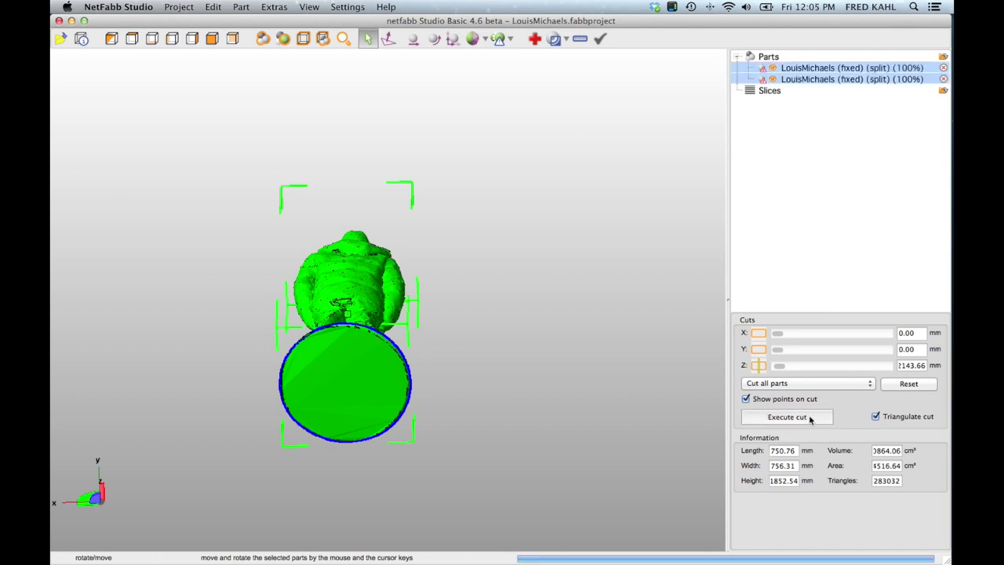
Step: Remove the cut-off base disc and select the remaining figure for repair
{"action": "left_click", "coordinate": [502, 337]}
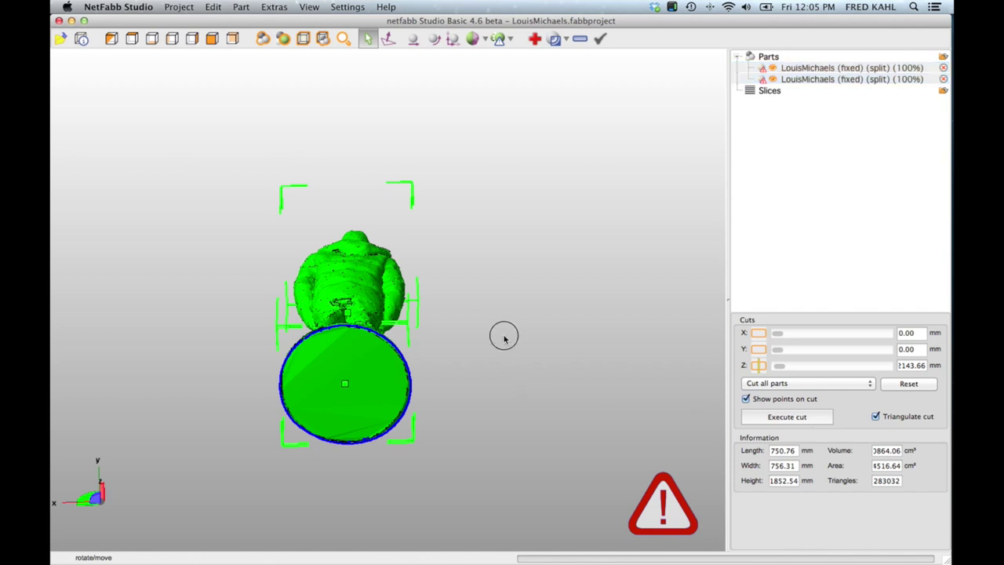
{"action": "left_click", "coordinate": [335, 371]}
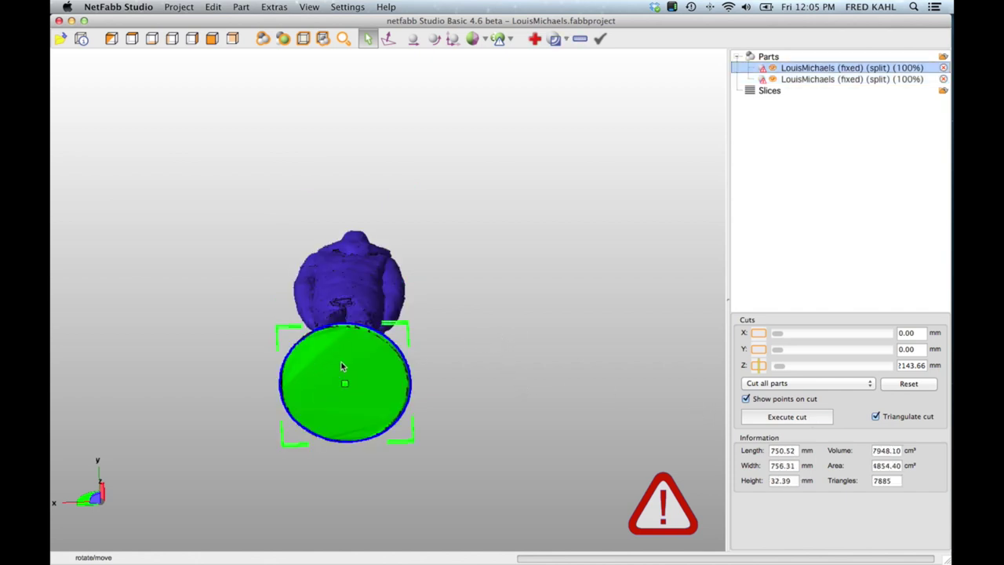
{"action": "right_click", "coordinate": [341, 366]}
{"action": "left_click", "coordinate": [356, 367]}
{"action": "key", "text": "Return"}
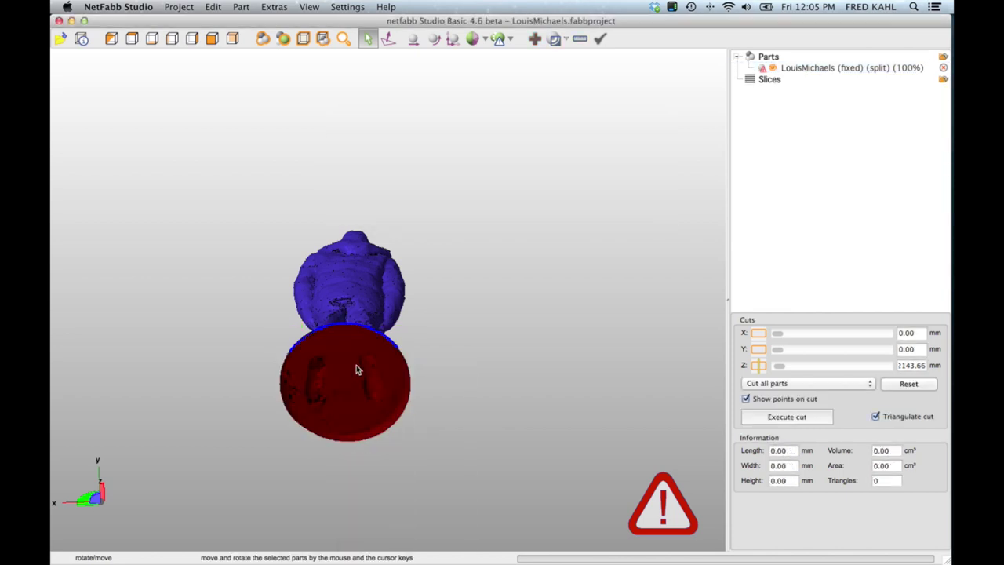
{"action": "left_click", "coordinate": [349, 308]}
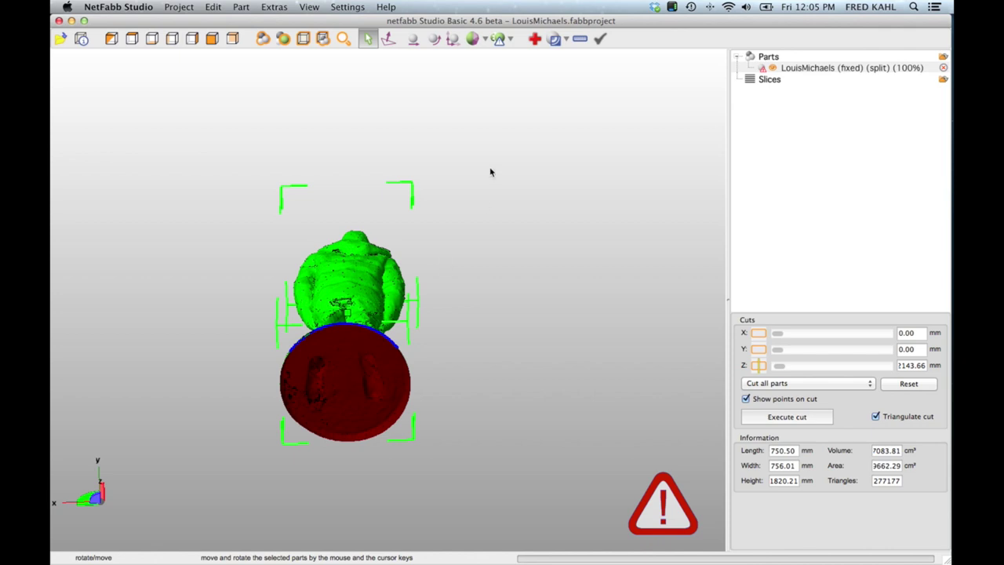
{"action": "left_click", "coordinate": [534, 39]}
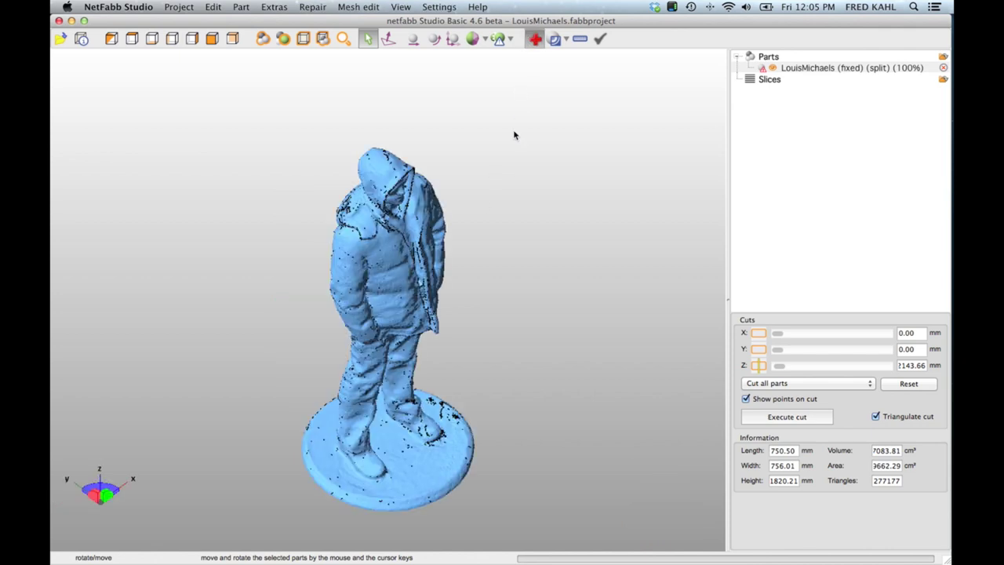
Step: Run the default automatic repair on the split figure and replace the old part with it
{"action": "left_click", "coordinate": [403, 426]}
{"action": "right_click_drag", "start_coordinate": [402, 426], "coordinate": [437, 398]}
{"action": "left_click", "coordinate": [769, 538]}
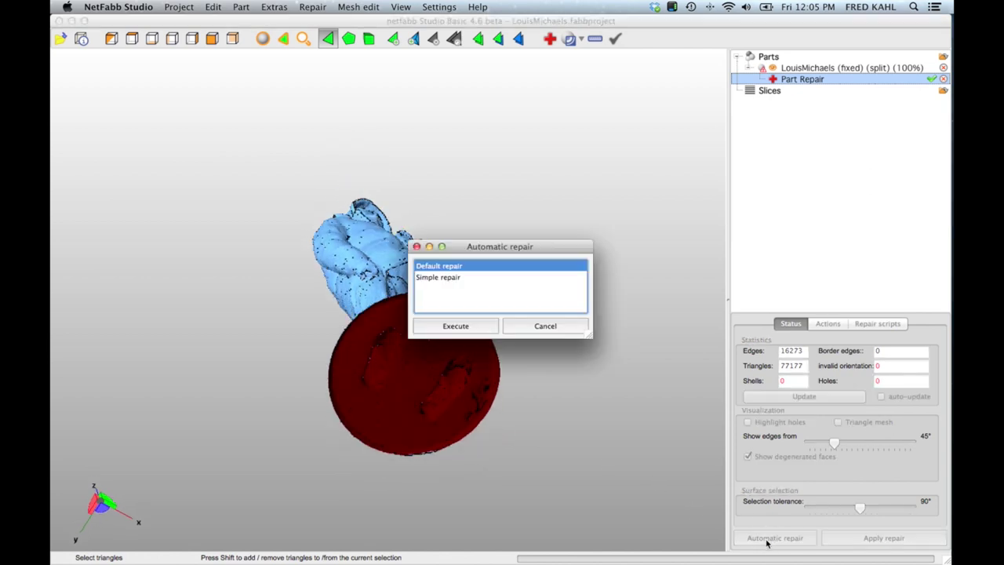
{"action": "left_click", "coordinate": [457, 326]}
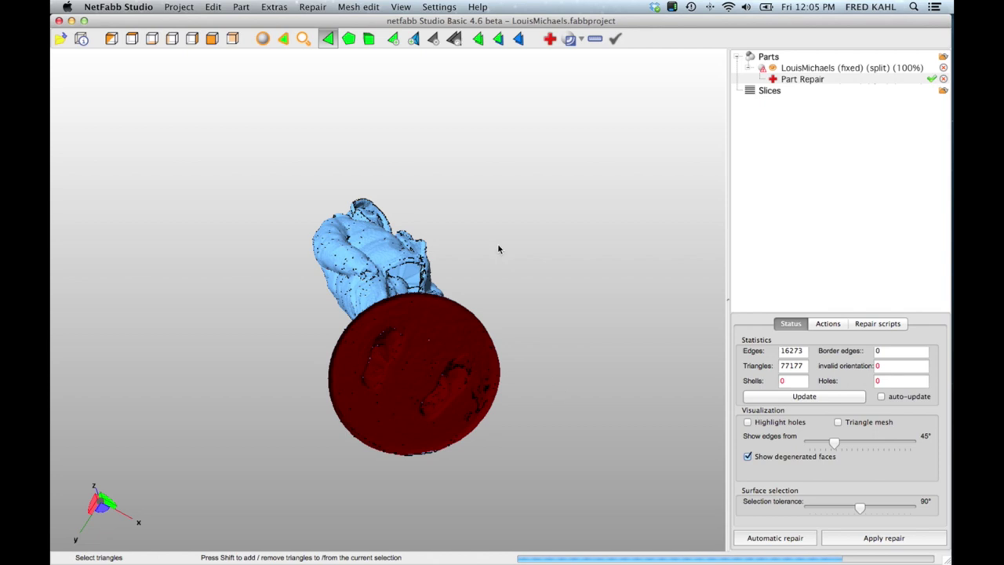
{"action": "right_click_drag", "start_coordinate": [498, 258], "coordinate": [495, 261]}
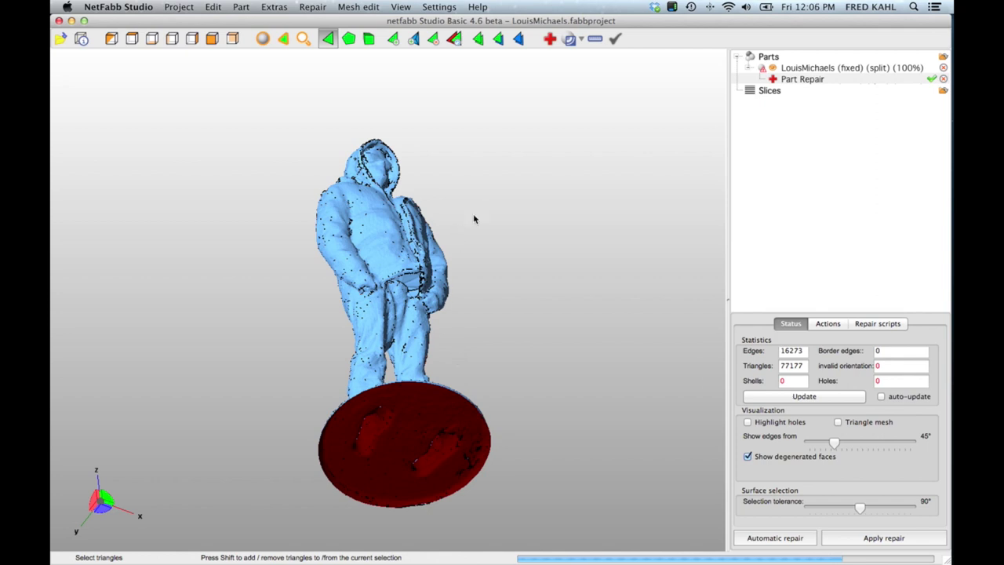
{"action": "scroll", "coordinate": [506, 298], "scroll_direction": "up", "scroll_amount": 10}
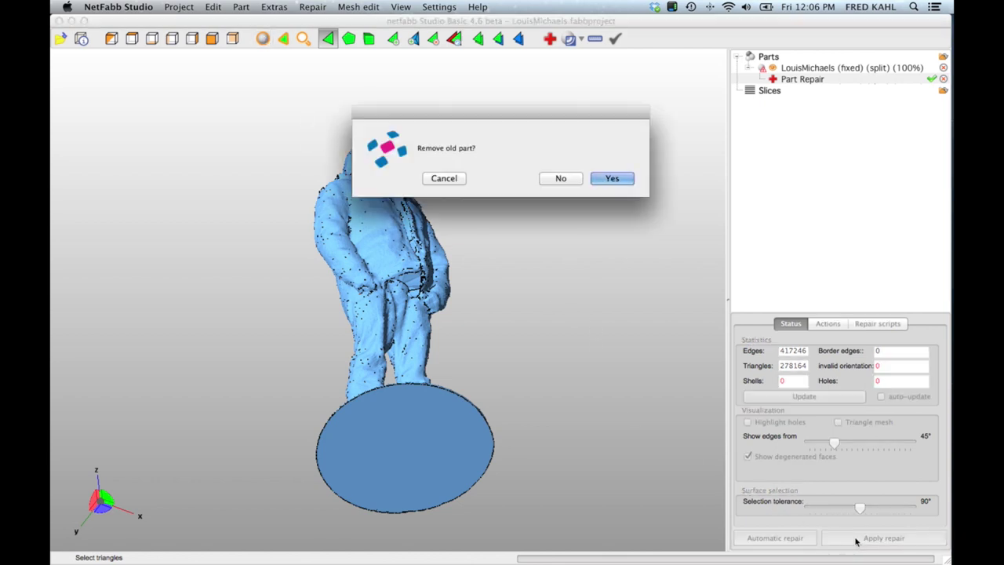
{"action": "left_click", "coordinate": [605, 179]}
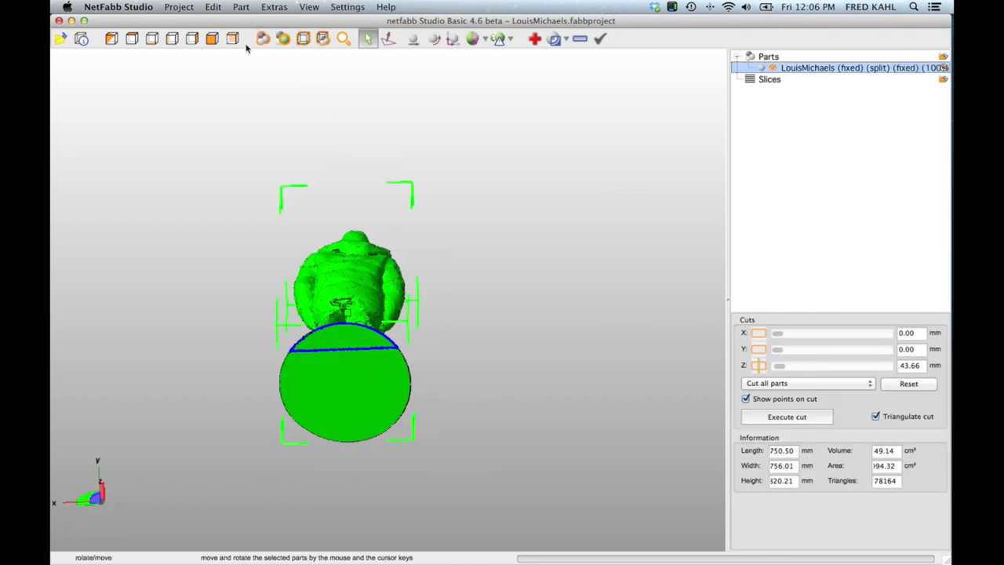
Step: Scale the figure uniformly by 0.077 to 57.79 × 58.21 × 140.16 mm
{"action": "left_click", "coordinate": [212, 39]}
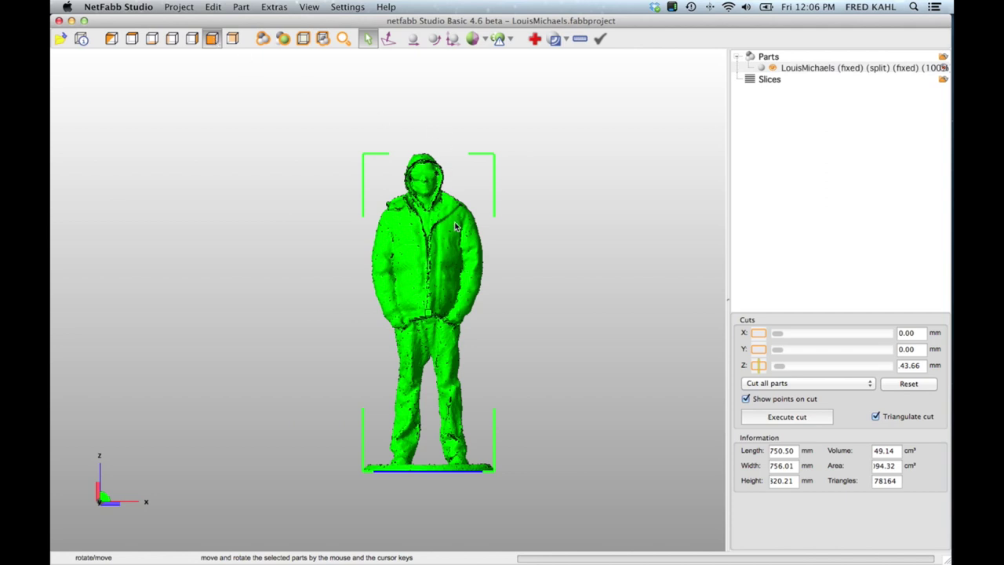
{"action": "left_click", "coordinate": [454, 42]}
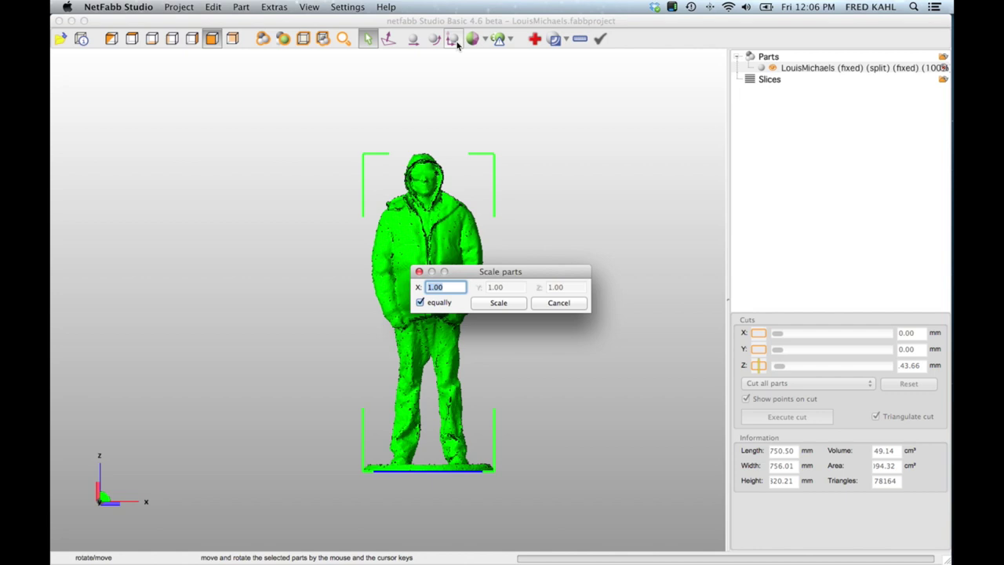
{"action": "type", "text": ".077"}
{"action": "left_click", "coordinate": [504, 301]}
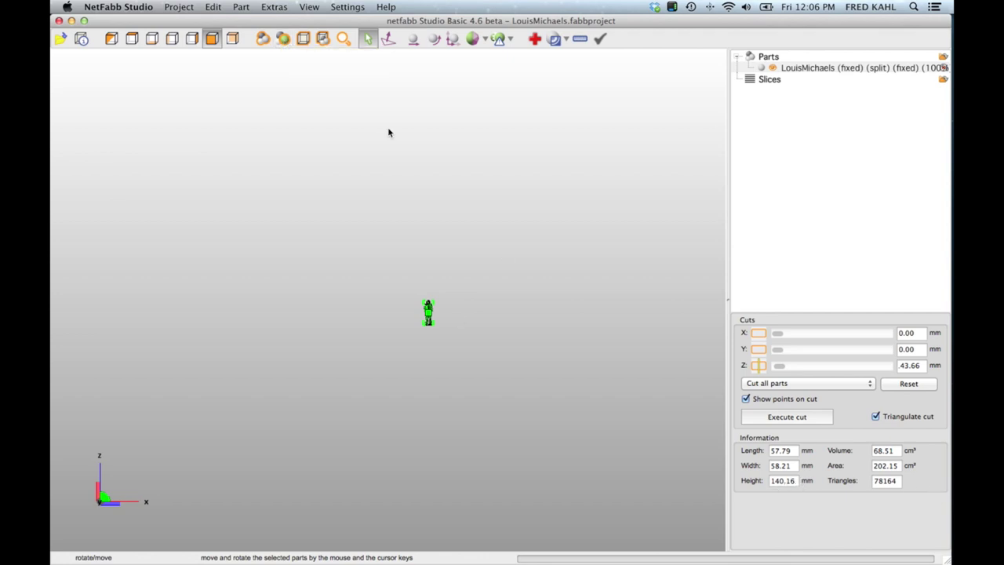
Step: Move the figure to the origin and zoom to fit it in view
{"action": "left_click", "coordinate": [413, 39]}
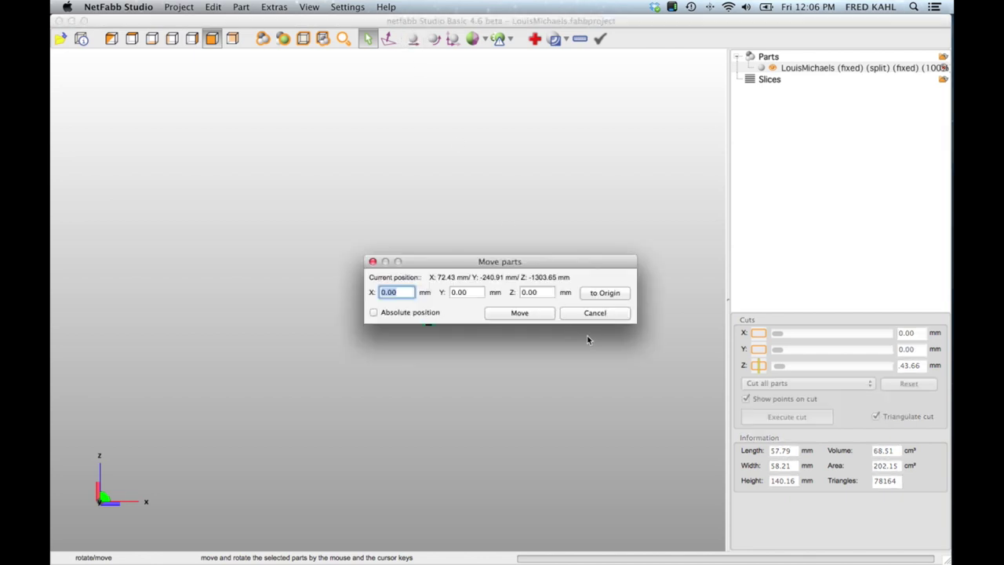
{"action": "left_click", "coordinate": [605, 293]}
{"action": "left_click", "coordinate": [524, 312]}
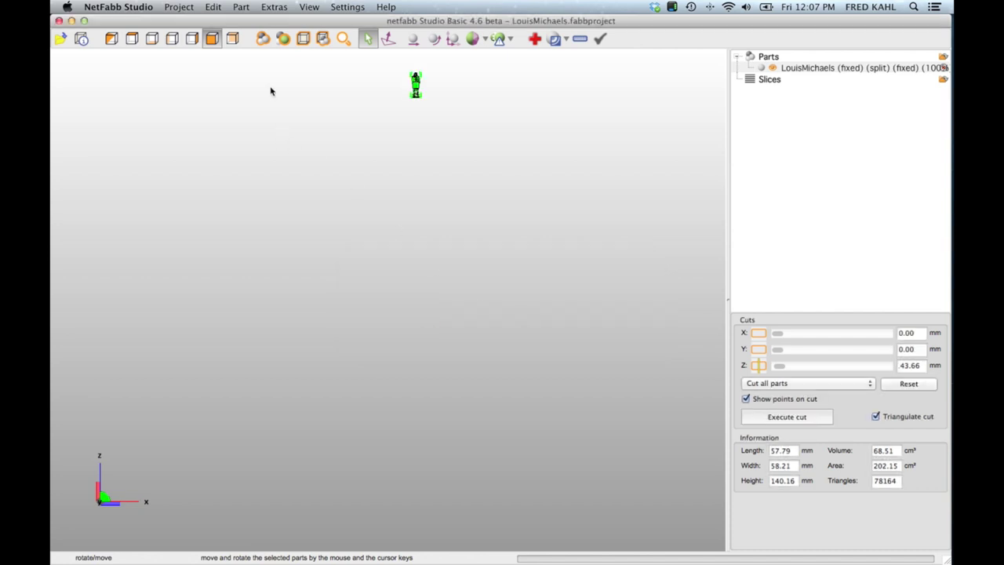
{"action": "left_click", "coordinate": [283, 40]}
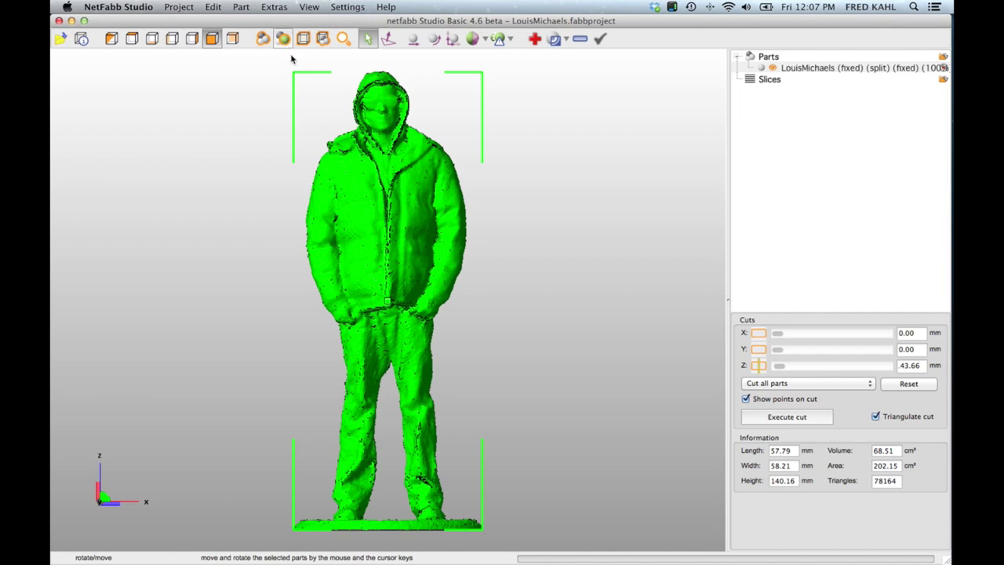
{"action": "mouse_move", "coordinate": [400, 240]}
{"action": "right_mouse_down"}
{"action": "mouse_move", "coordinate": [407, 203]}
{"action": "mouse_move", "coordinate": [402, 237]}
{"action": "right_mouse_up"}
{"action": "right_click", "coordinate": [403, 237]}
{"action": "mouse_move", "coordinate": [496, 284]}
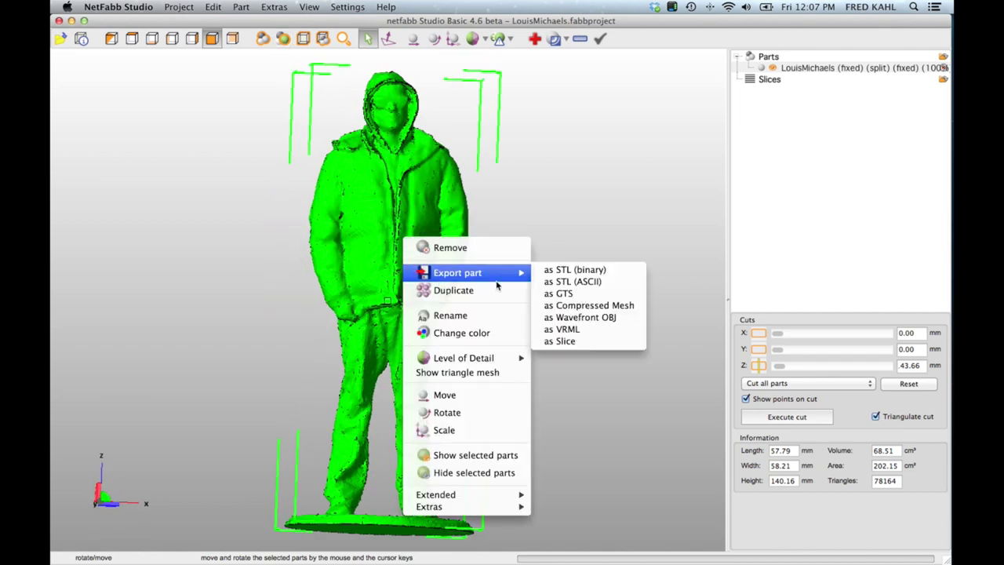
{"action": "left_click", "coordinate": [580, 270]}
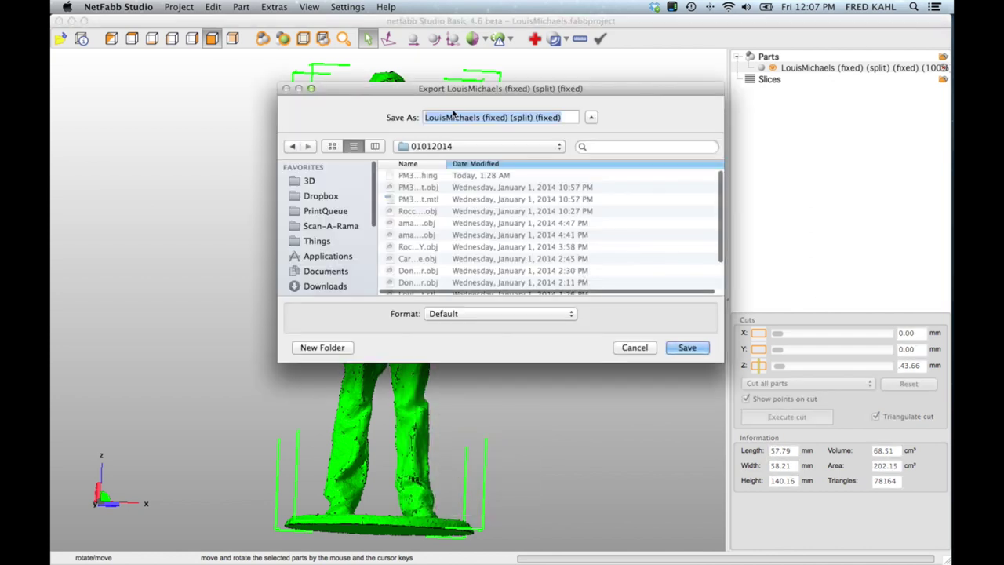
{"action": "left_click", "coordinate": [481, 117]}
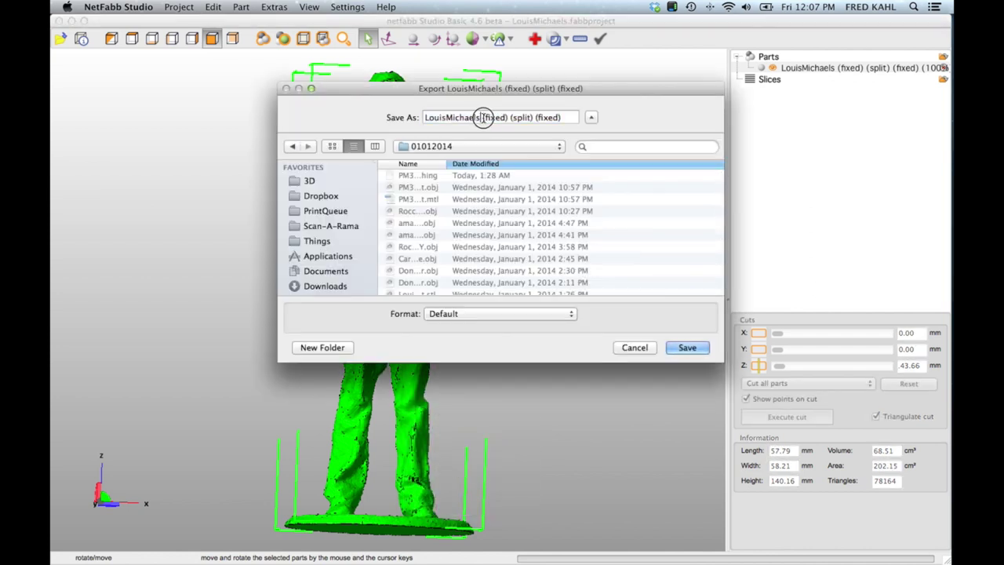
{"action": "left_click_drag", "start_coordinate": [482, 117], "coordinate": [508, 117]}
{"action": "left_click", "coordinate": [567, 118]}
{"action": "left_click_drag", "start_coordinate": [567, 117], "coordinate": [478, 117]}
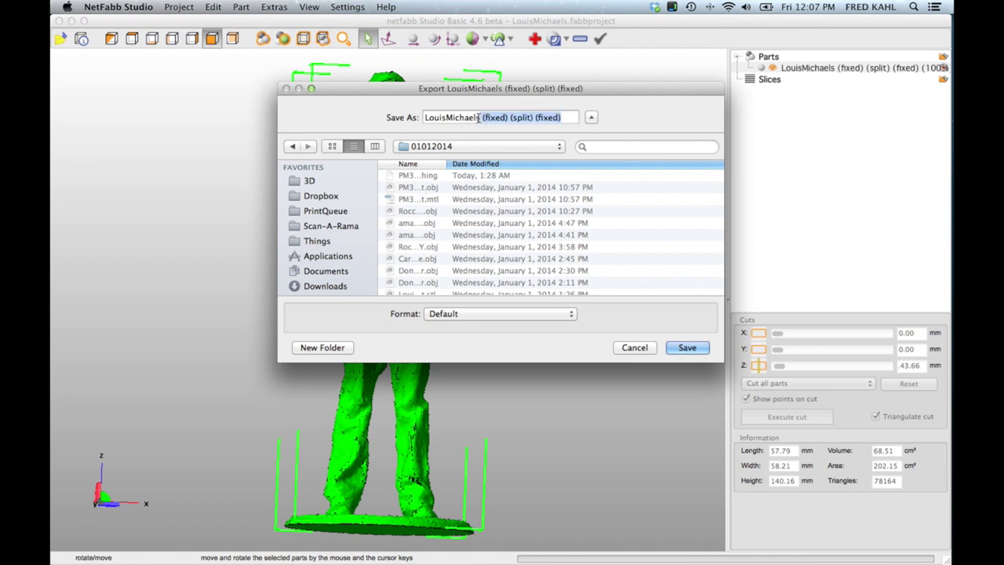
{"action": "type", "text": "-PRINT"}
{"action": "key", "text": "BackSpace"}
{"action": "key", "text": "BackSpace"}
{"action": "key", "text": "BackSpace"}
{"action": "key", "text": "BackSpace"}
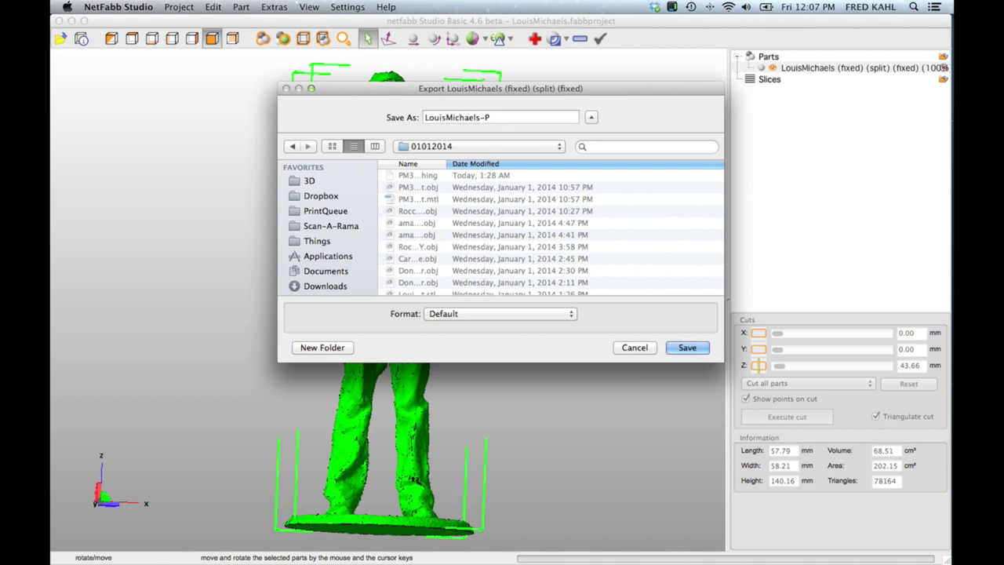
{"action": "type", "text": "rint"}
Step: Set the format to Surface-Tesselation-Language File (*.stl) and save the export
{"action": "right_click_drag", "start_coordinate": [466, 416], "coordinate": [461, 337]}
{"action": "left_click", "coordinate": [460, 313]}
{"action": "left_click", "coordinate": [471, 337]}
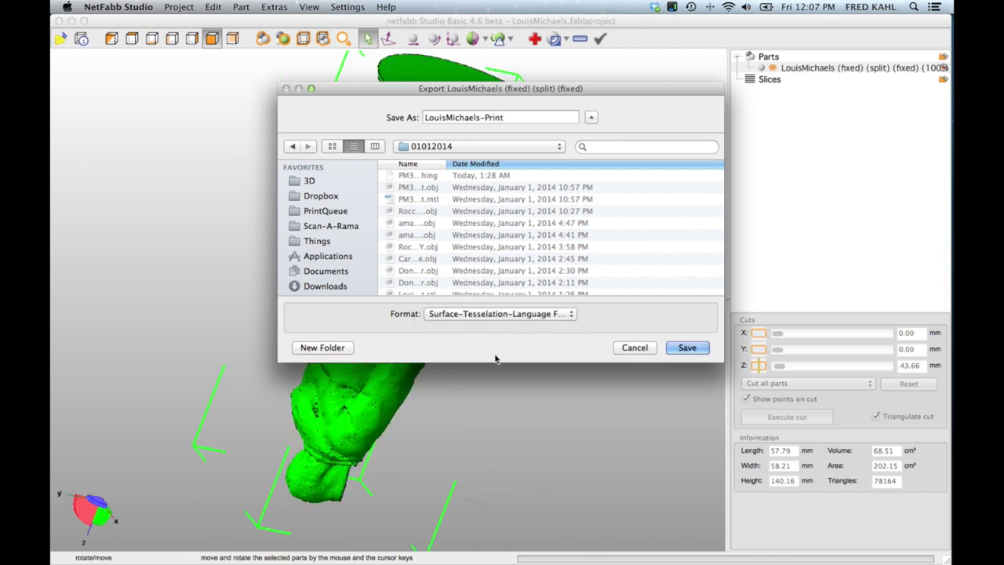
{"action": "left_click", "coordinate": [679, 349]}
{"action": "right_click_drag", "start_coordinate": [676, 345], "coordinate": [450, 290]}
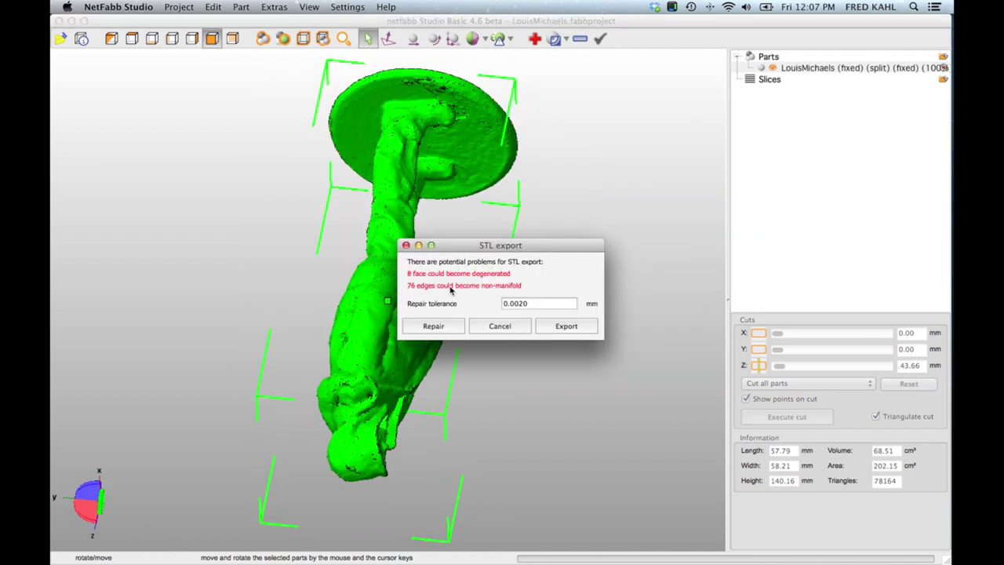
Step: Repair the degenerate faces and non-manifold edges down to 0, then finish exporting the STL
{"action": "left_click", "coordinate": [433, 326]}
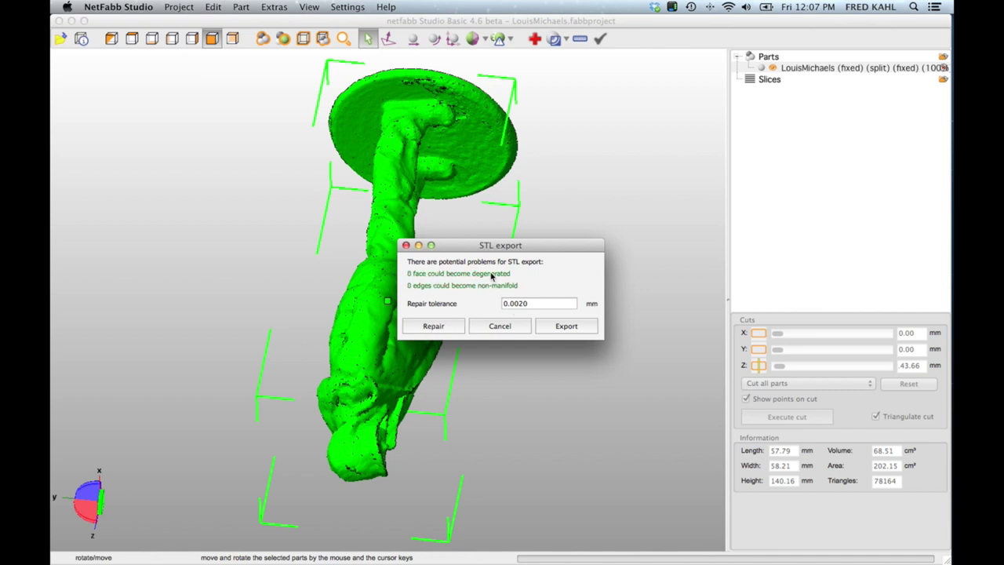
{"action": "left_click", "coordinate": [555, 325]}
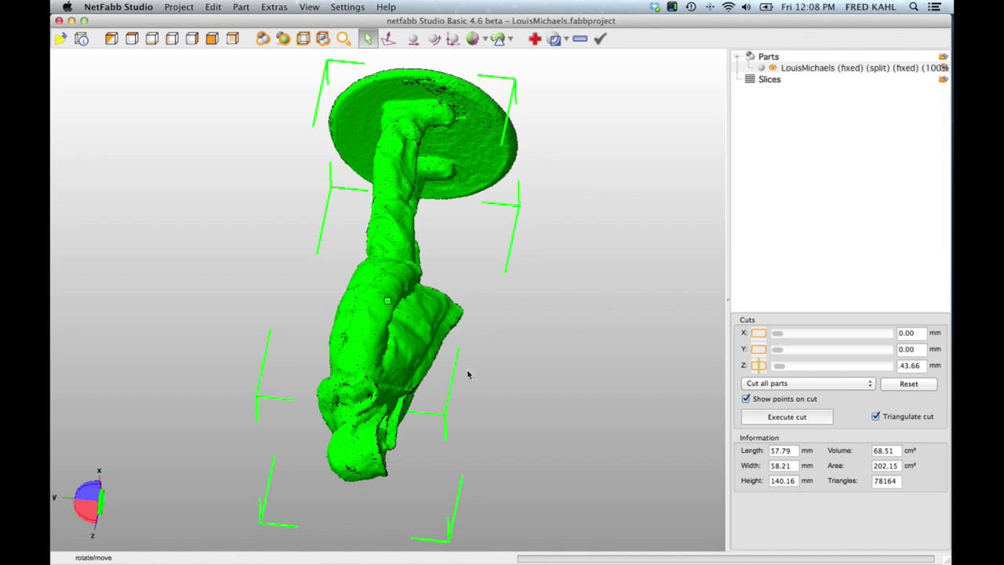
{"action": "right_click_drag", "start_coordinate": [462, 417], "coordinate": [384, 350]}
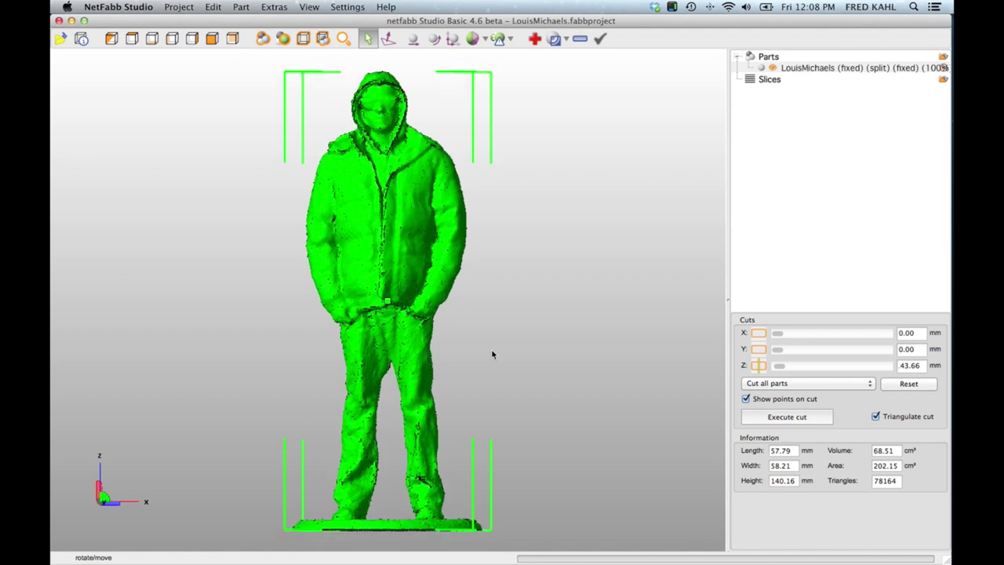